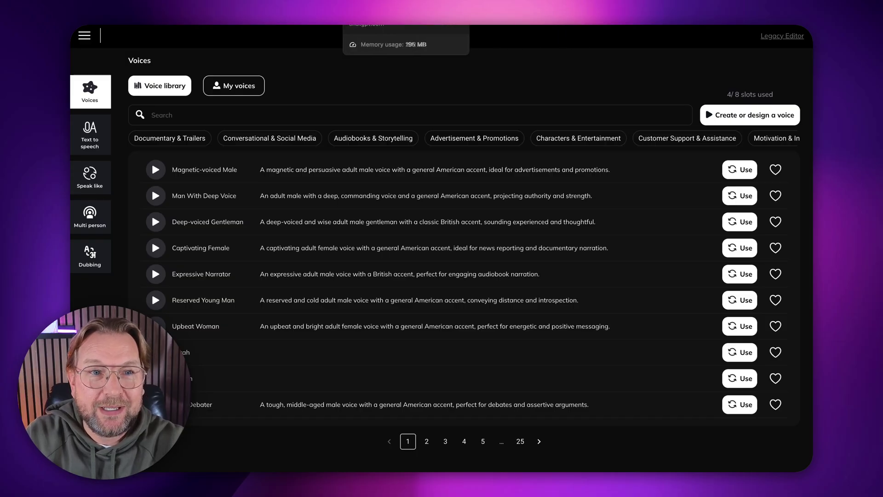
Step: Go to the audio studio page and choose 'Create or design a voice'
{"action": "left_click", "coordinate": [394, 46]}
{"action": "scroll", "coordinate": [422, 206], "scroll_direction": "down", "scroll_amount": 5}
{"action": "scroll", "coordinate": [422, 207], "scroll_direction": "up", "scroll_amount": 3}
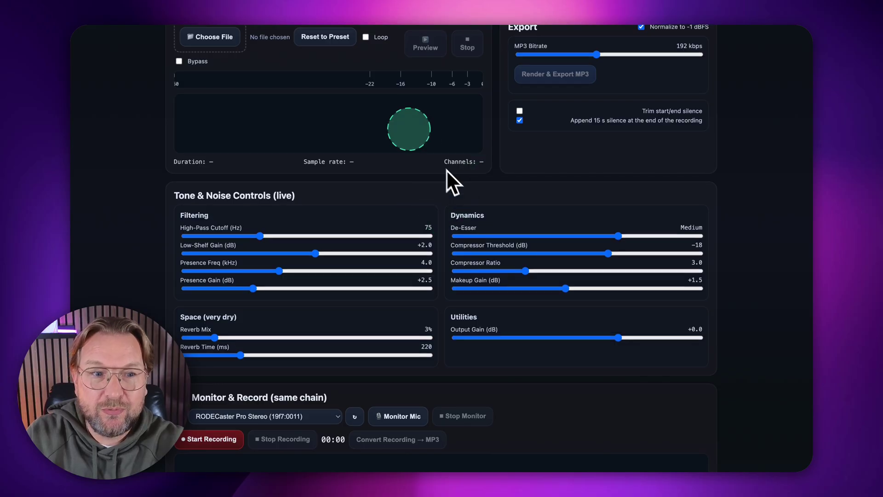
{"action": "scroll", "coordinate": [359, 238], "scroll_direction": "up", "scroll_amount": 2}
{"action": "scroll", "coordinate": [359, 239], "scroll_direction": "up", "scroll_amount": 1}
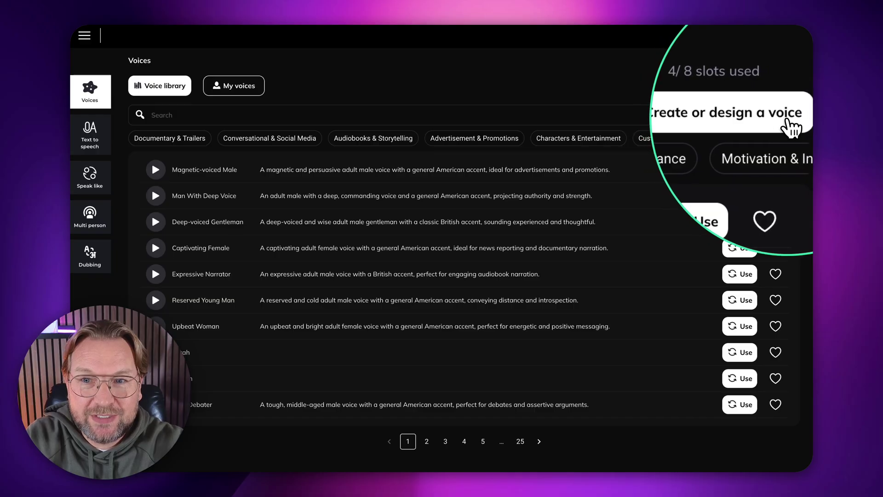
{"action": "left_click", "coordinate": [752, 115]}
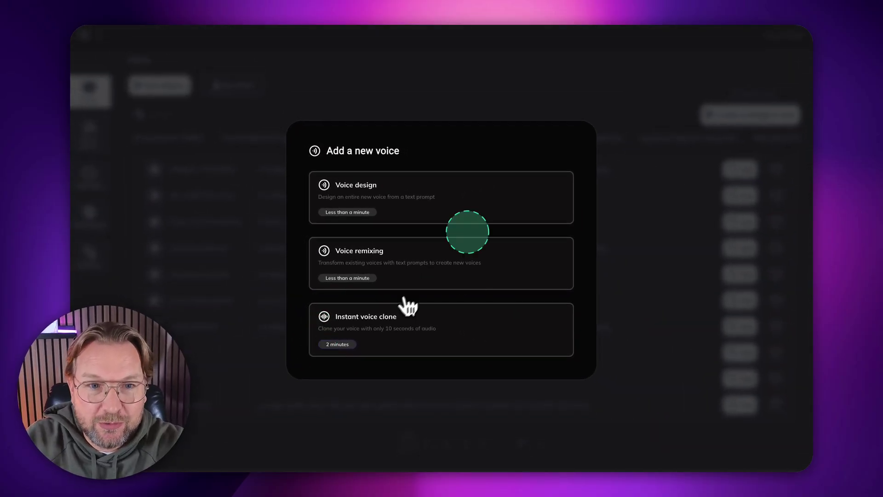
Step: Choose Voice design and fill the prompt with the Epic trailer narrator preset
{"action": "left_click", "coordinate": [354, 190]}
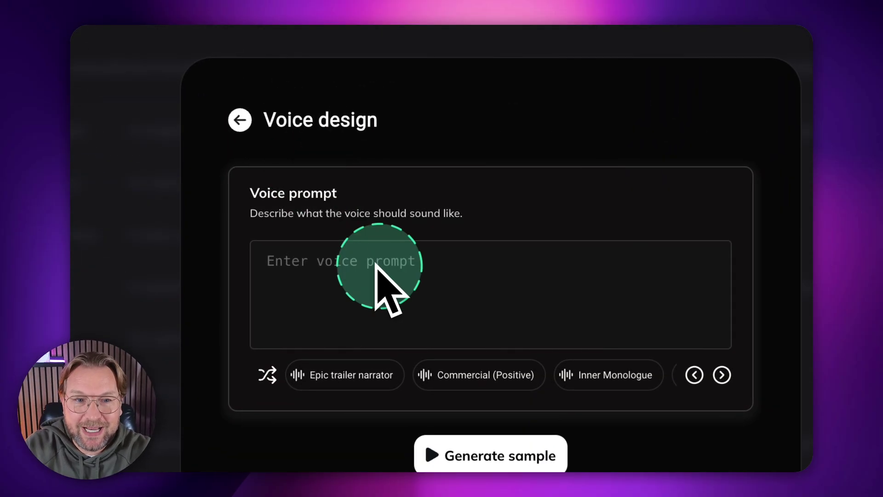
{"action": "left_click", "coordinate": [372, 272]}
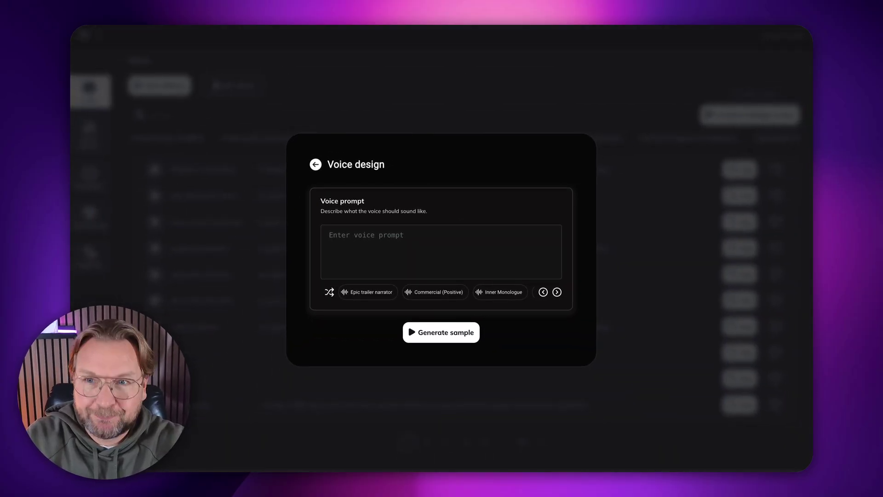
{"action": "left_click", "coordinate": [368, 291]}
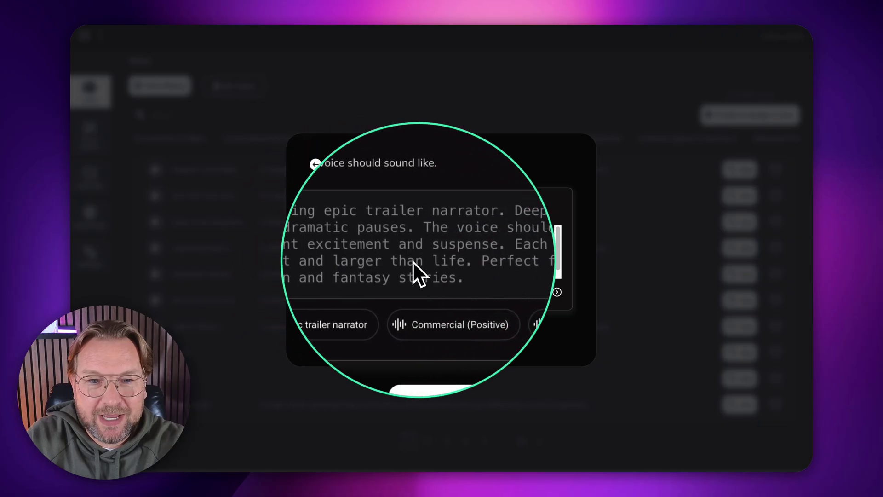
{"action": "left_click", "coordinate": [429, 290]}
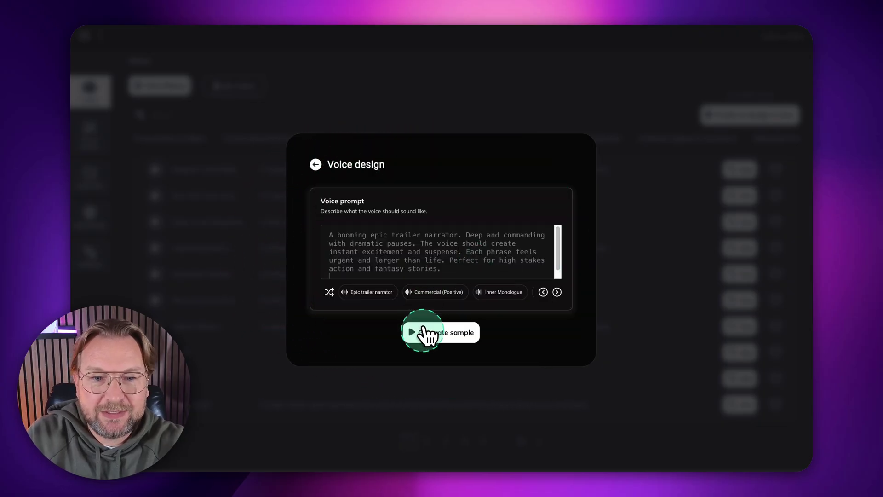
Step: Generate the epic trailer narrator sample and play it back
{"action": "left_click", "coordinate": [425, 333]}
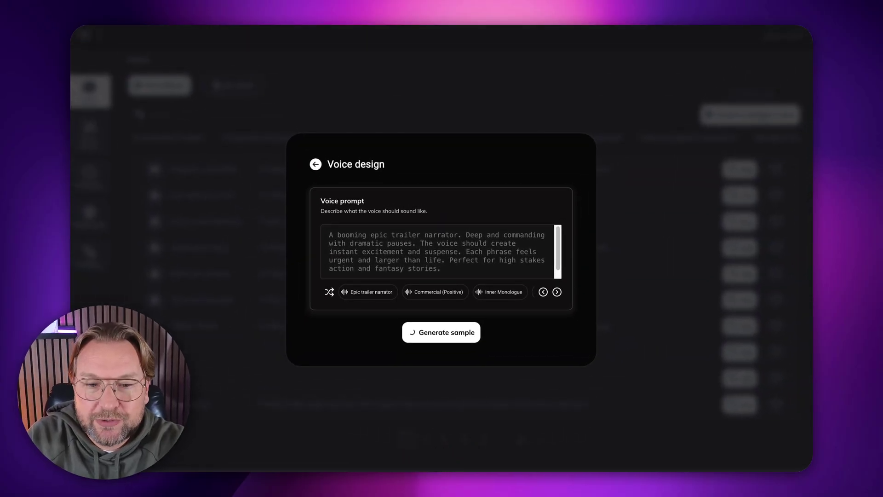
{"action": "left_click", "coordinate": [408, 267]}
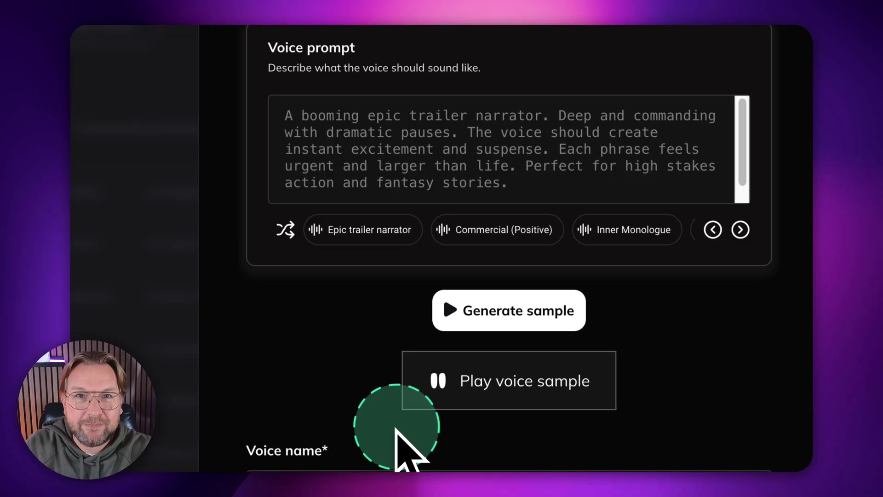
{"action": "left_click", "coordinate": [381, 364]}
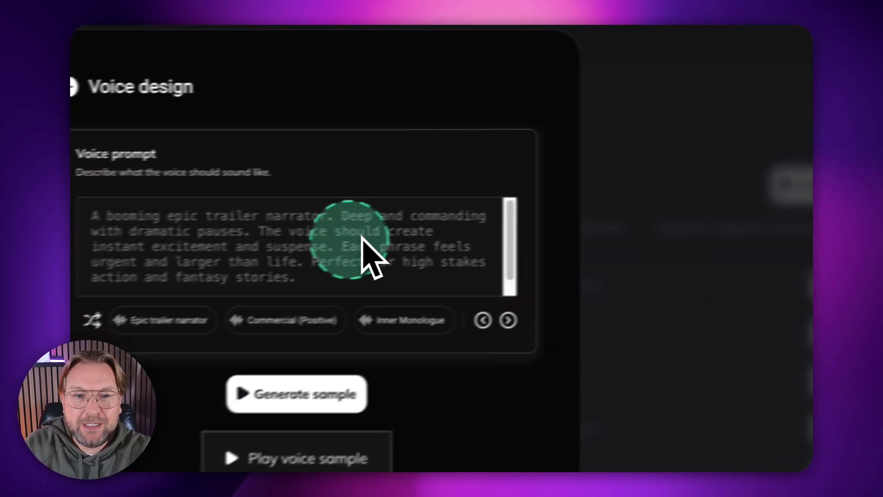
Step: Swap in the elderly British nature documentary narrator prompt, then generate and play its sample
{"action": "triple_click", "coordinate": [467, 147]}
{"action": "type", "text": "An elderly British nature documentary narrator. Quietly fascinated by every detail. Gentle but precise tone. Deep love for wildlife shines through each line. Voice carries wisdom and calm curiosity. Invites the listener into a peaceful exploration of the natural world."}
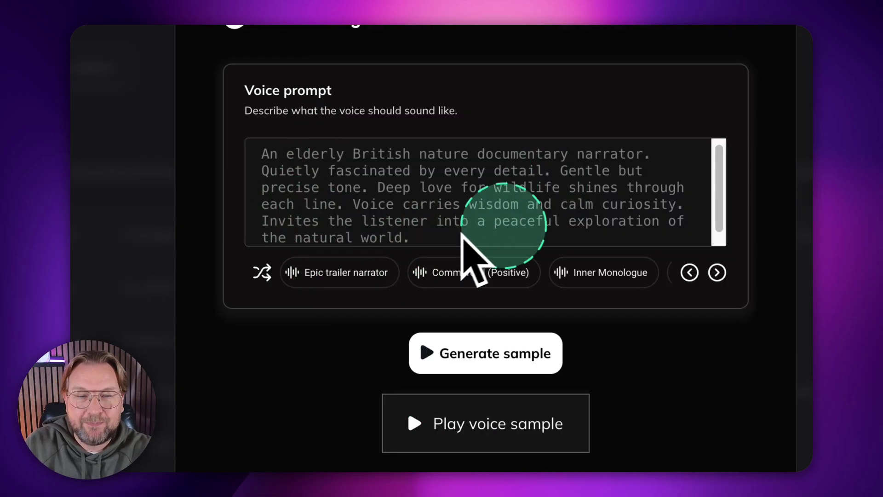
{"action": "left_click", "coordinate": [494, 338]}
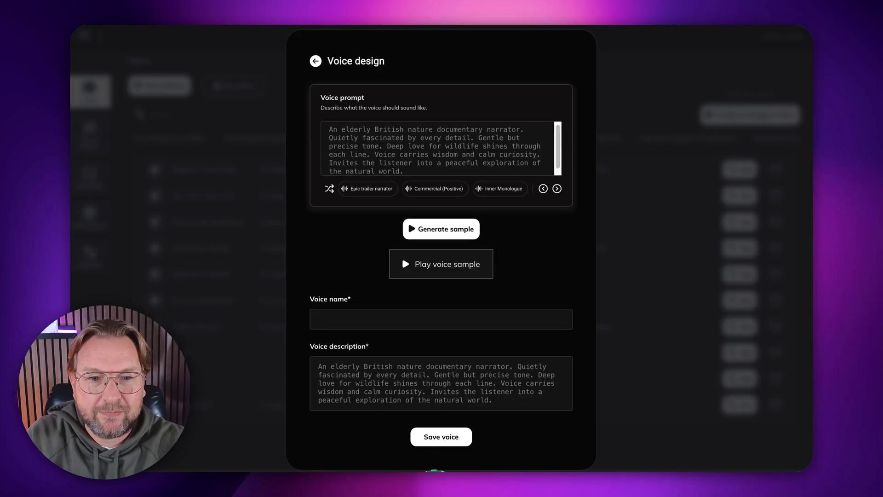
{"action": "left_click", "coordinate": [406, 264]}
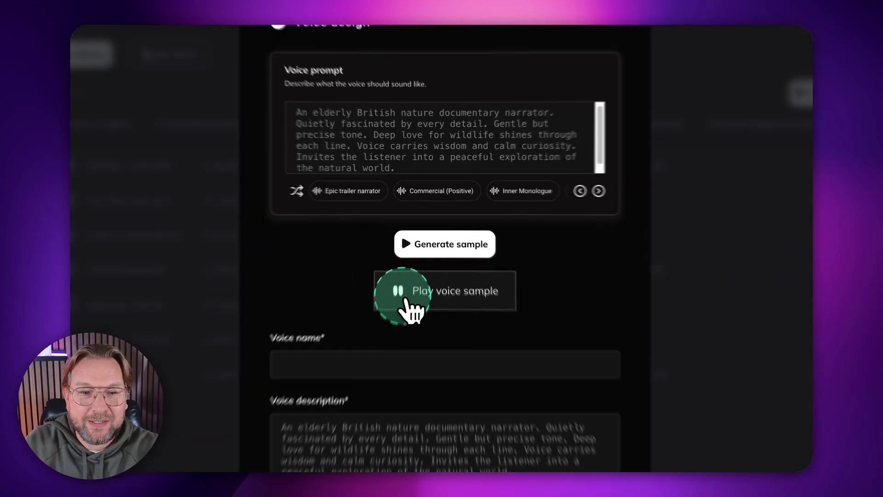
{"action": "left_click", "coordinate": [406, 265]}
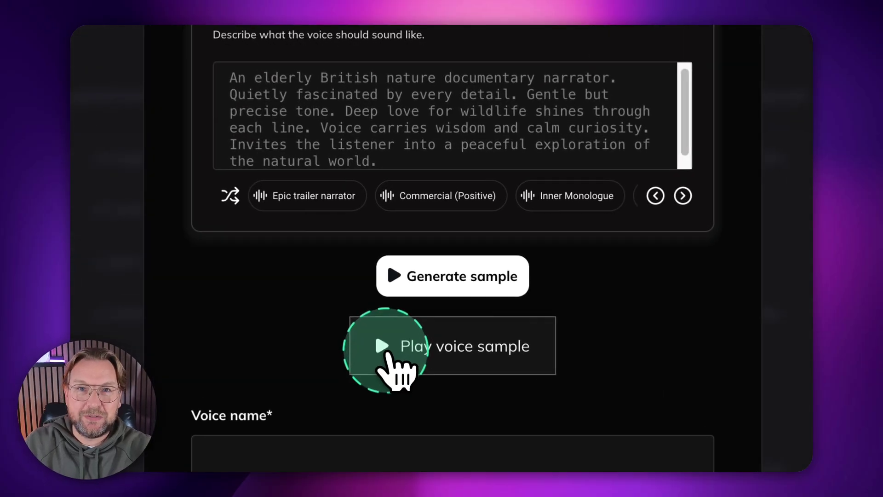
Step: Swap in a slow, calm, soothing male mindfulness voice prompt, then generate and play its sample
{"action": "triple_click", "coordinate": [506, 138]}
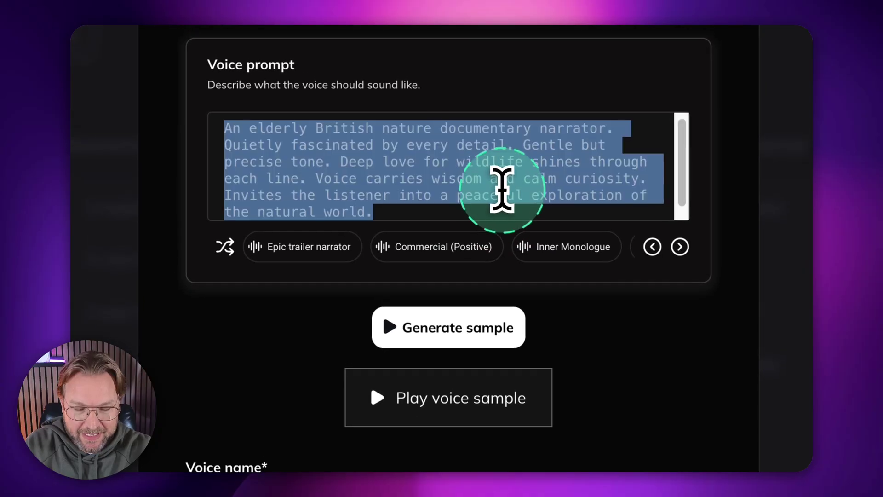
{"action": "type", "text": "Slow calm and soothing male voice. Gentle tone that relaxes the mind and body. Each word flows like a wave of peace. Voice is steady and comforting with no sharp edges. Perfect for mindfulness exercises and guided relaxation."}
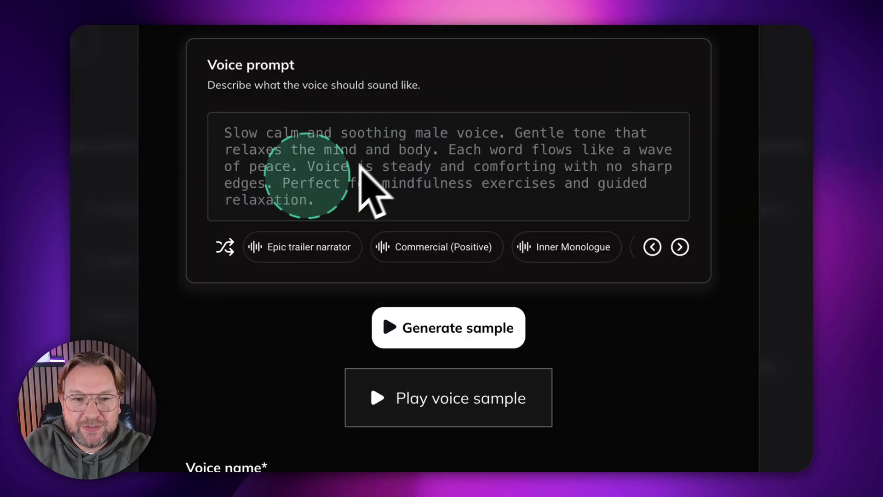
{"action": "left_click", "coordinate": [444, 328]}
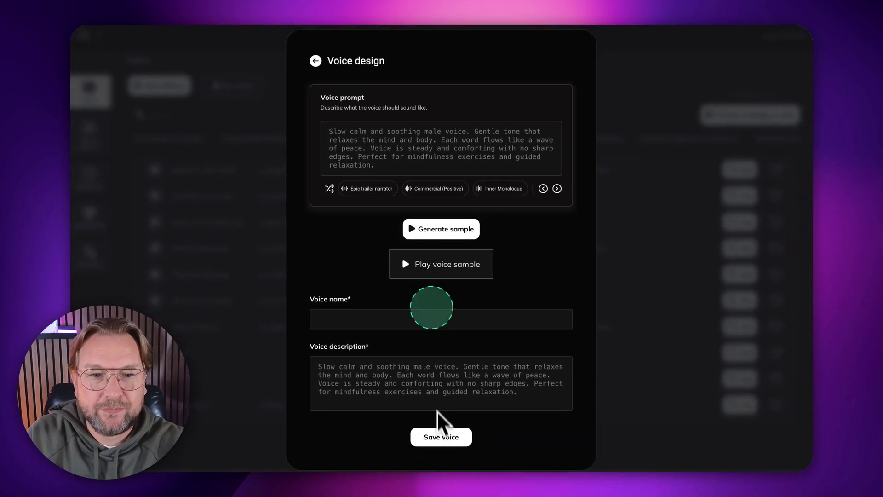
{"action": "left_click", "coordinate": [406, 267]}
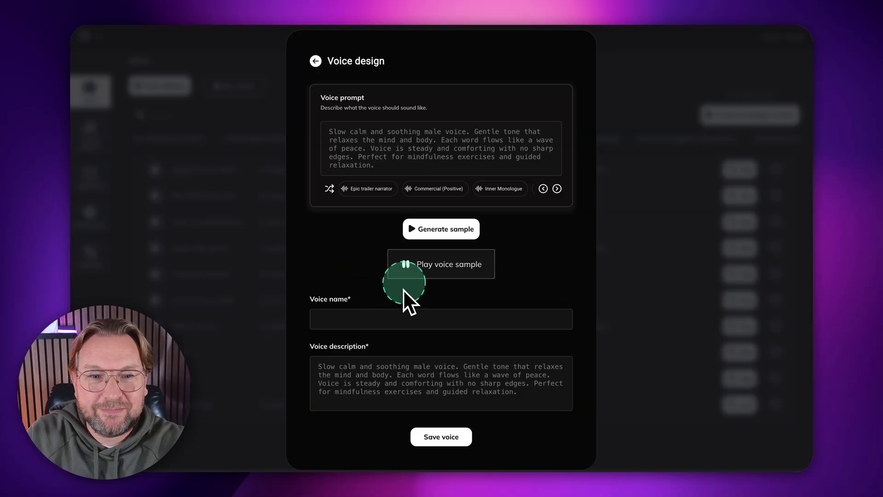
{"action": "left_click", "coordinate": [407, 265]}
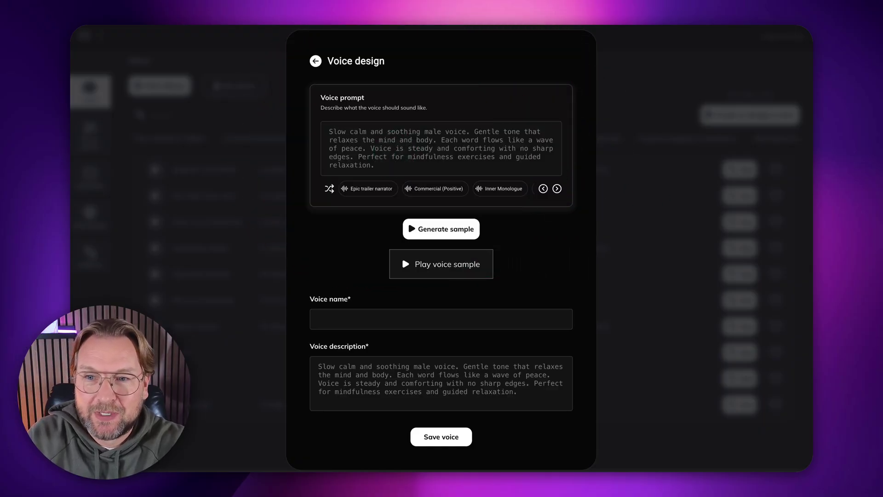
Step: Swap in the old time radio voice prompt, then generate and play its sample
{"action": "double_click", "coordinate": [469, 156]}
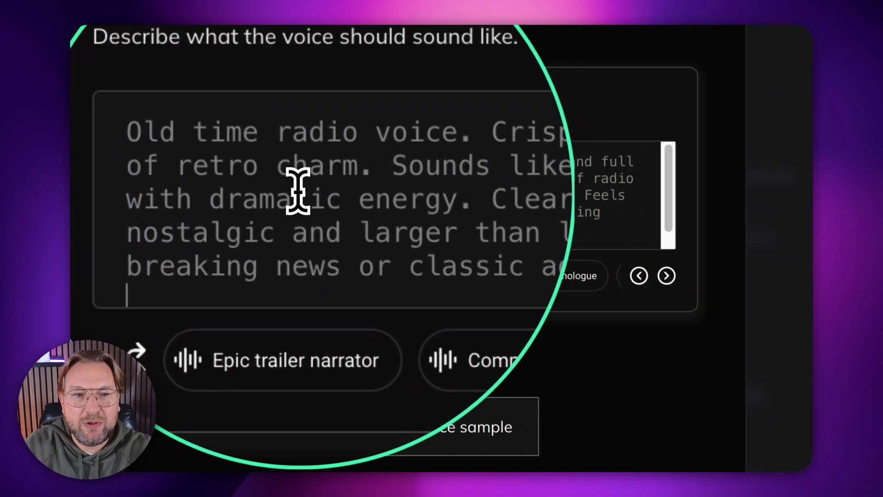
{"action": "left_click", "coordinate": [416, 356]}
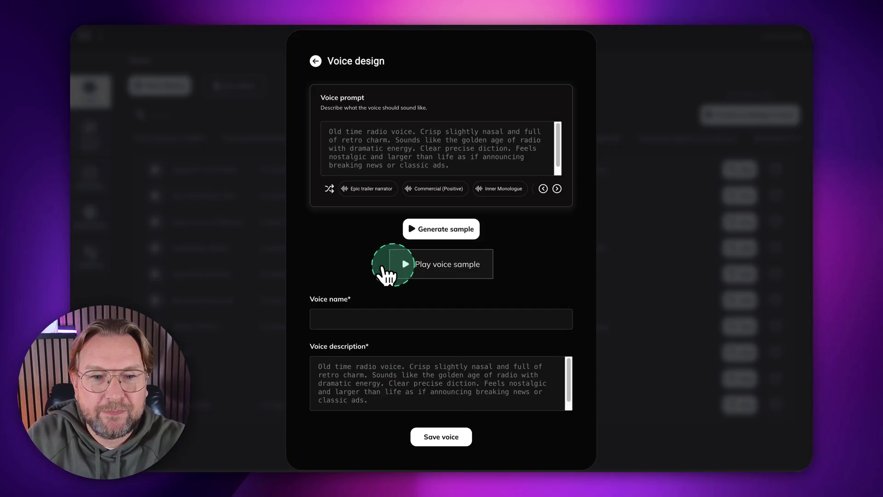
{"action": "left_click", "coordinate": [389, 266]}
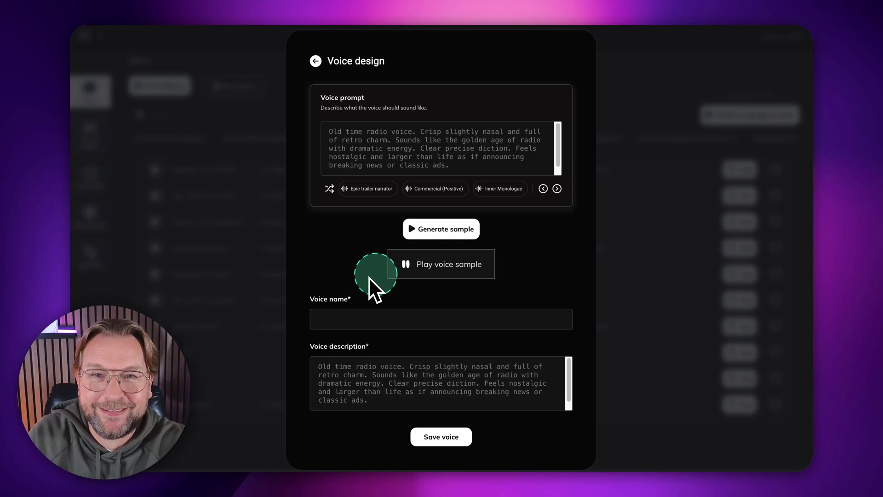
{"action": "left_click", "coordinate": [406, 265]}
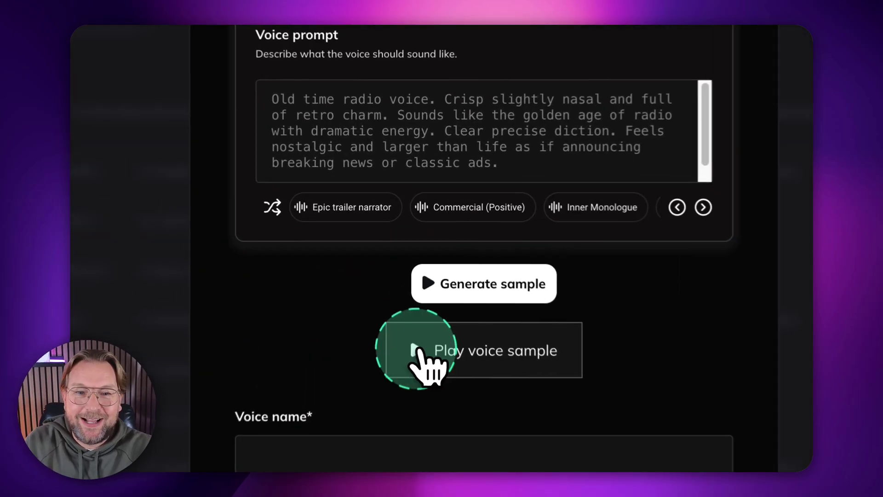
{"action": "left_click", "coordinate": [543, 146]}
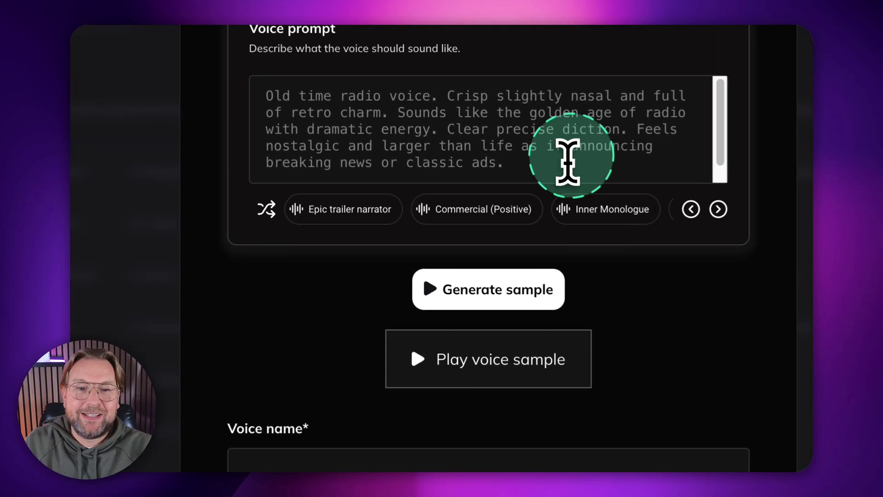
Step: Replace the prompt with 'Quiet and trembling…', then generate and play its sample
{"action": "left_click_drag", "start_coordinate": [499, 162], "coordinate": [257, 96]}
{"action": "type", "text": "Quiet and trembling. Slow hesitant voice with soft sniffles. Feels vulnerable and heartbreaking."}
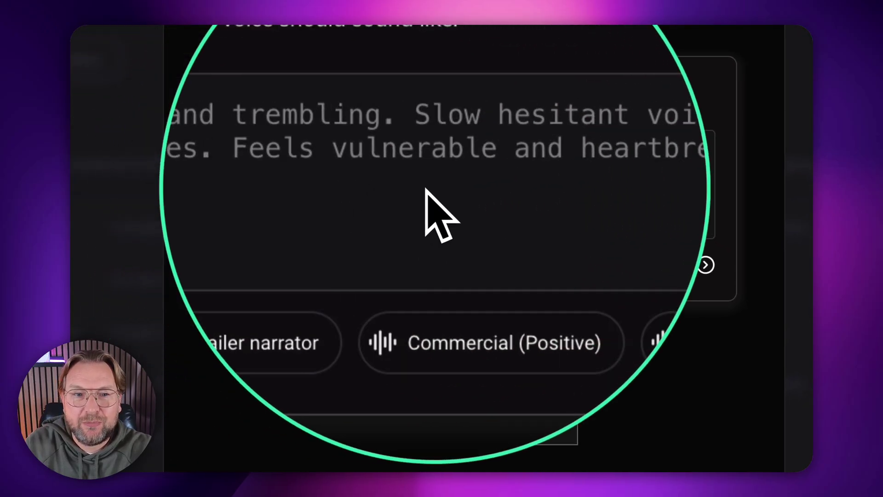
{"action": "left_click", "coordinate": [439, 352]}
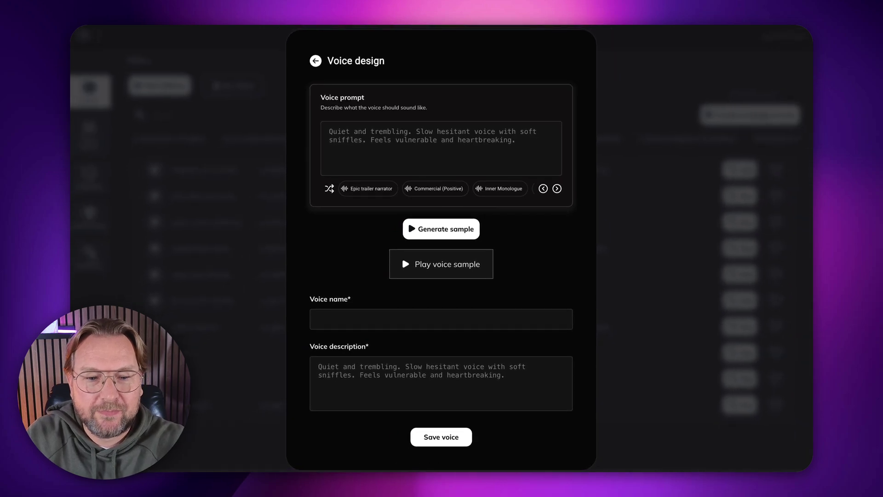
{"action": "left_click", "coordinate": [407, 265]}
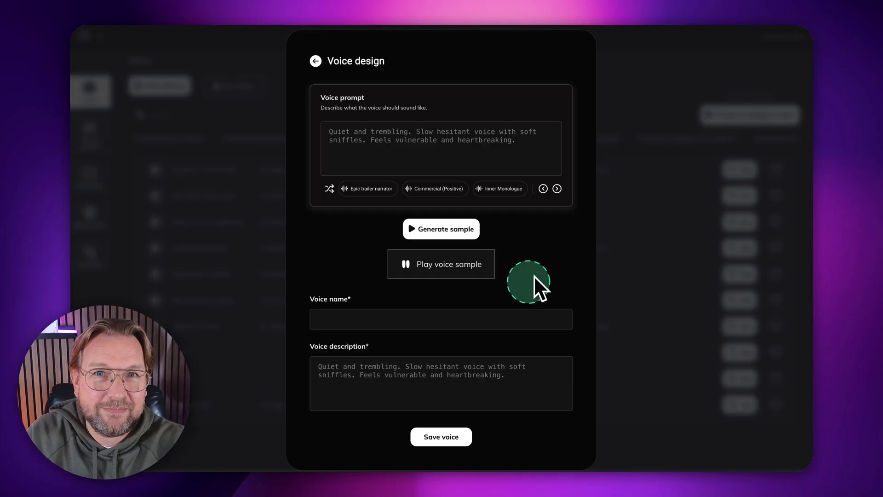
Step: Replace the prompt with the angry, sarcastic young boy description, then generate and play a sample
{"action": "left_click", "coordinate": [407, 267]}
{"action": "left_click_drag", "start_coordinate": [516, 141], "coordinate": [292, 138]}
{"action": "type", "text": "Angry young boy. Loud sharp and emotional. Slightly sarcastic with bursts of loud frustration. Pacing is uneven and dramatic. Perfect for rebellious youth characters."}
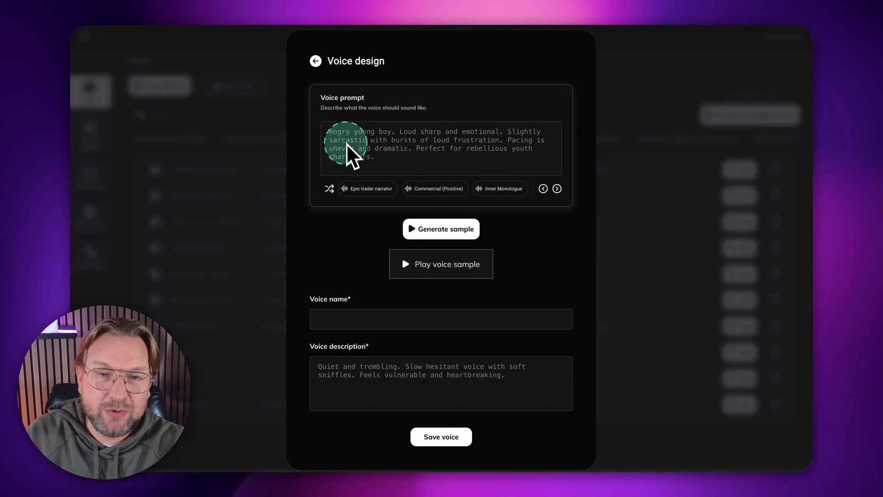
{"action": "left_click", "coordinate": [414, 230]}
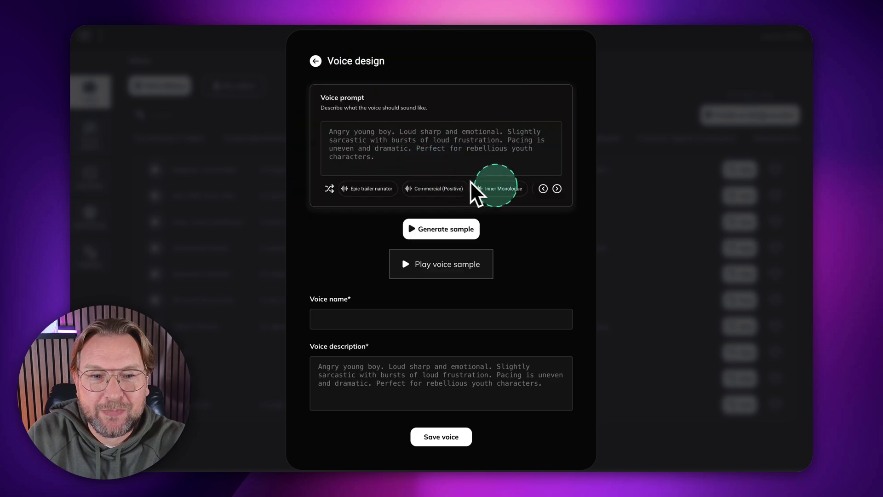
{"action": "left_click", "coordinate": [408, 267]}
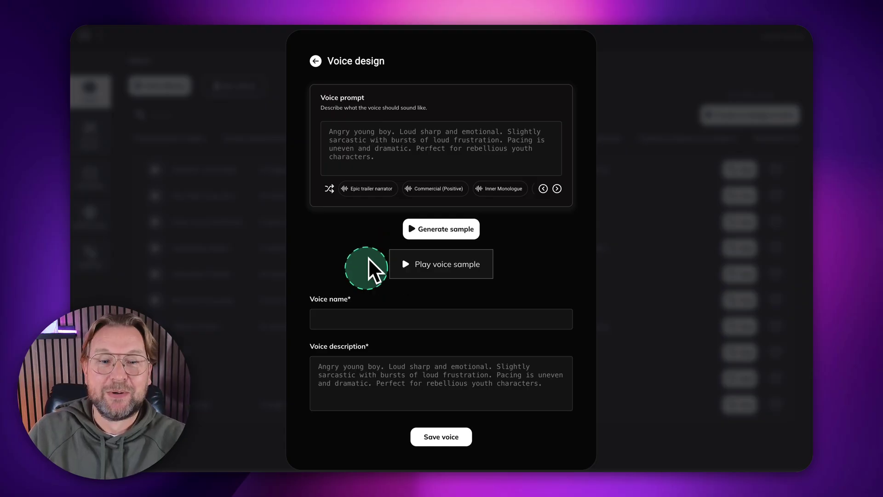
{"action": "left_click", "coordinate": [332, 315]}
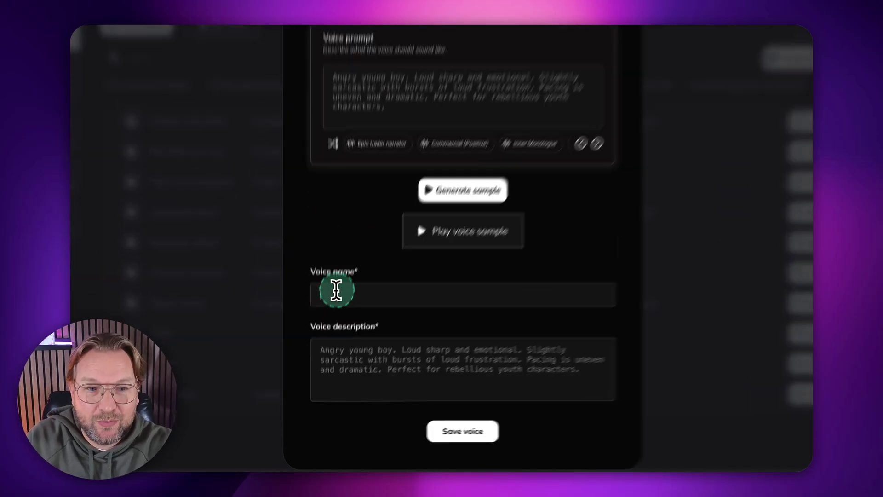
{"action": "type", "text": "Angry Boy"}
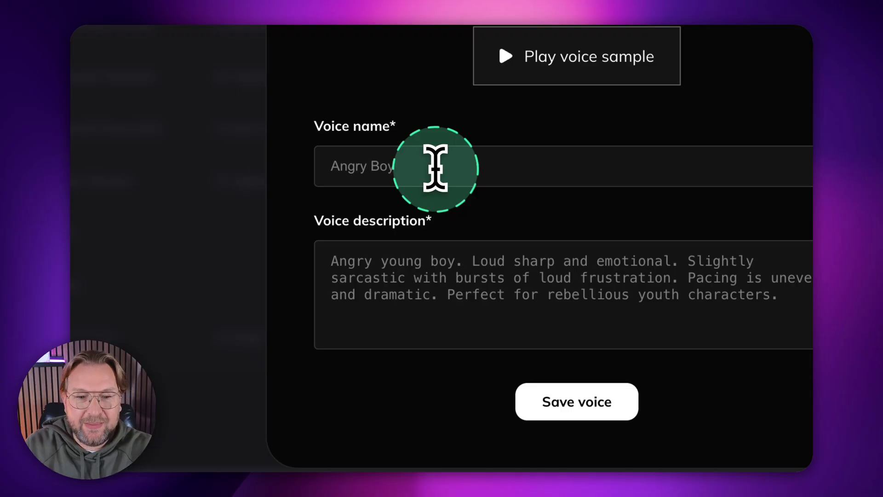
{"action": "left_click", "coordinate": [577, 402]}
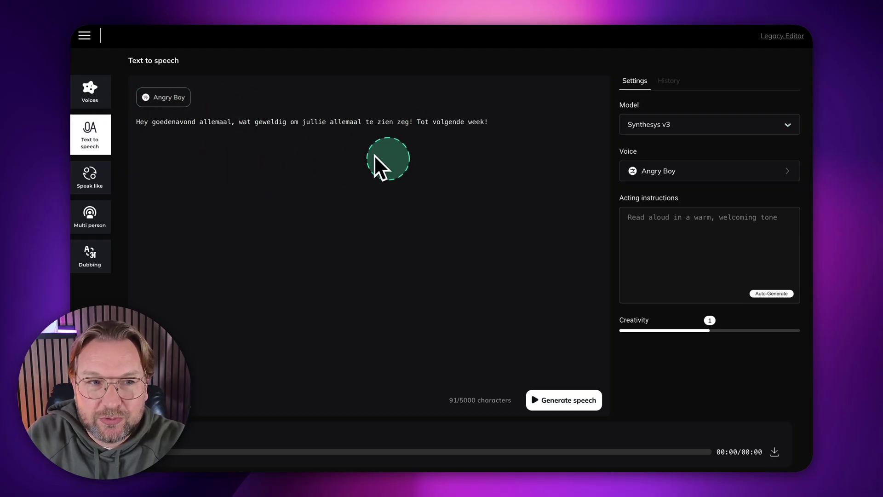
Step: Start a Voice remix and pick the Movie trailer voice as its source after previewing it
{"action": "left_click", "coordinate": [90, 92]}
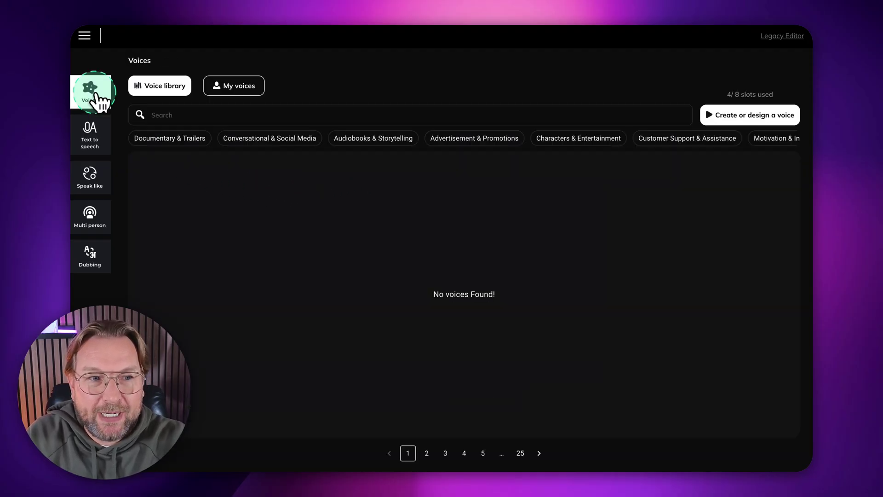
{"action": "left_click", "coordinate": [755, 118]}
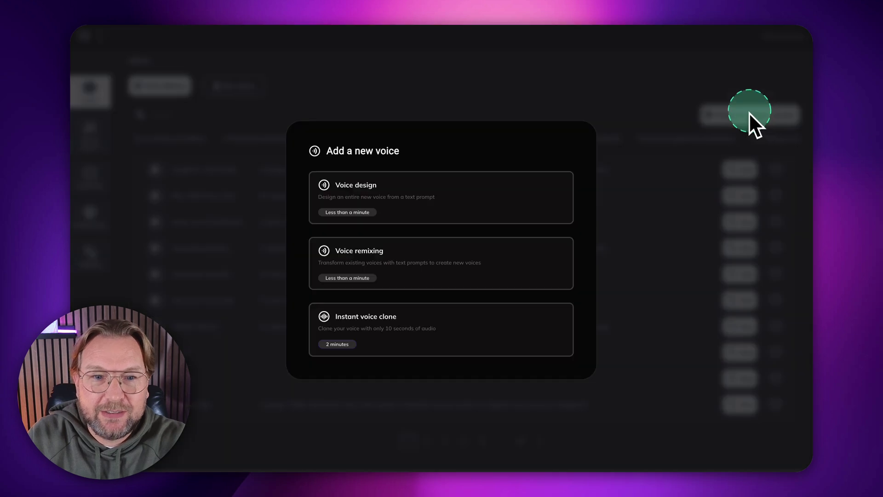
{"action": "left_click", "coordinate": [357, 266]}
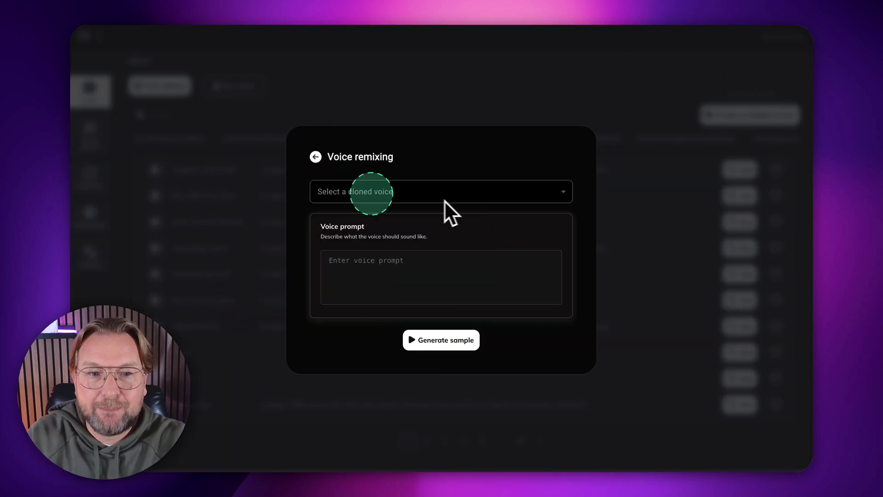
{"action": "left_click", "coordinate": [391, 195]}
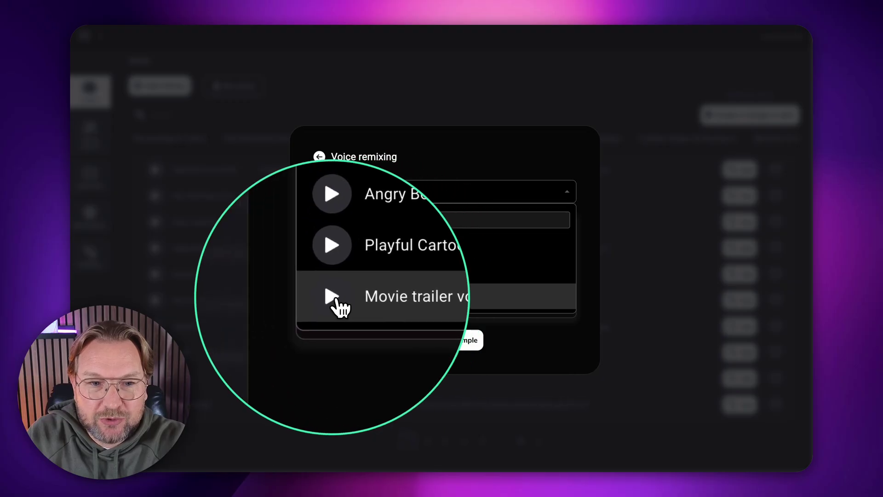
{"action": "left_click", "coordinate": [332, 296]}
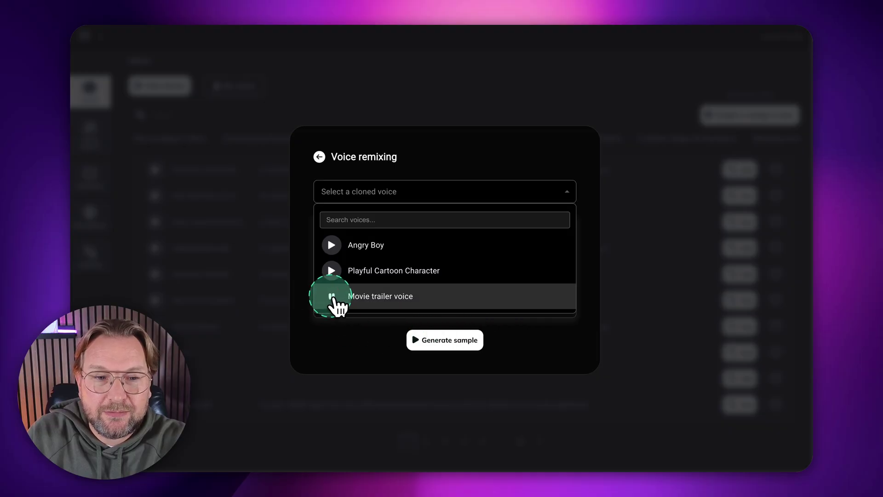
{"action": "left_click", "coordinate": [333, 296]}
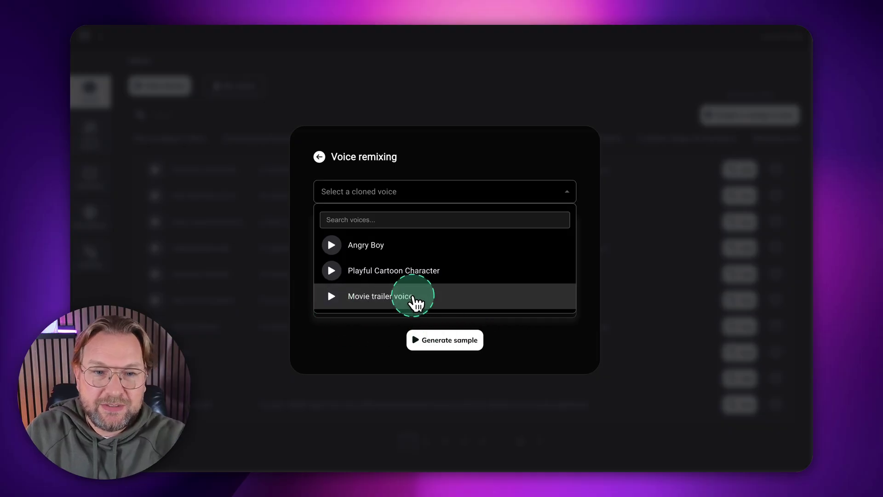
{"action": "left_click", "coordinate": [418, 299]}
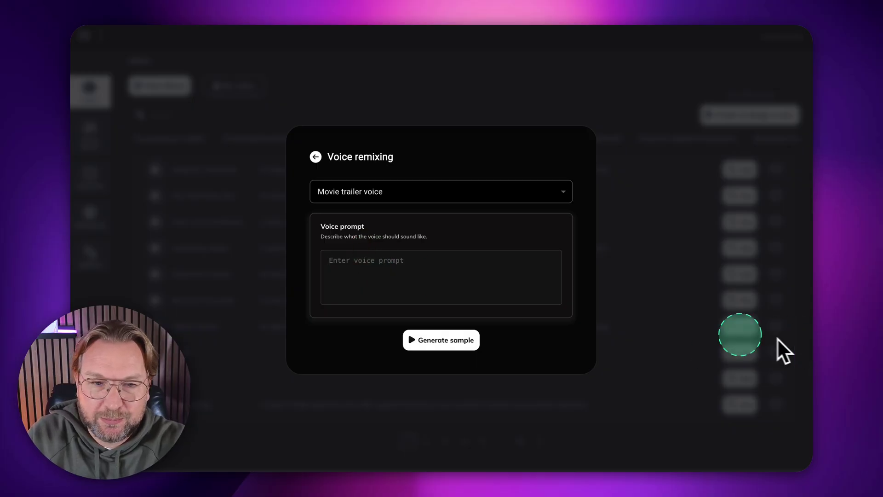
Step: Paste an angrier, faster prompt, then generate and listen to the remixed sample
{"action": "type", "text": "Make the voice sound more angry and more fast paced"}
{"action": "left_click", "coordinate": [371, 272]}
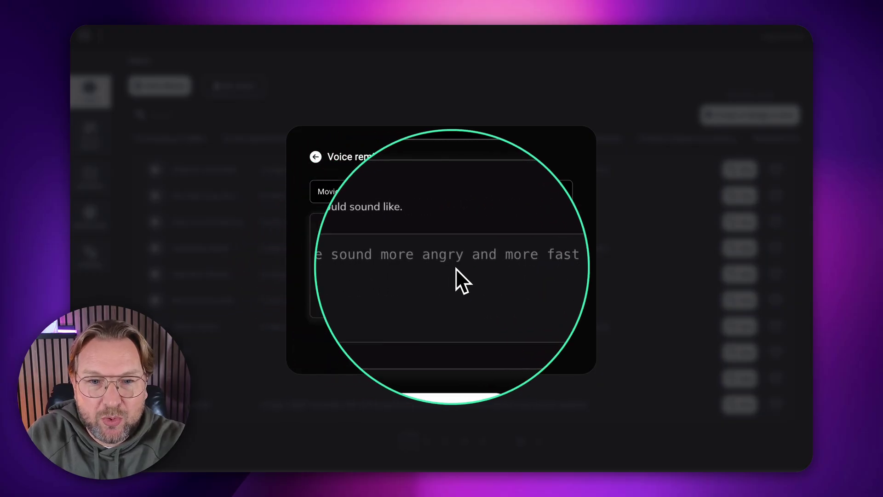
{"action": "left_click", "coordinate": [420, 344]}
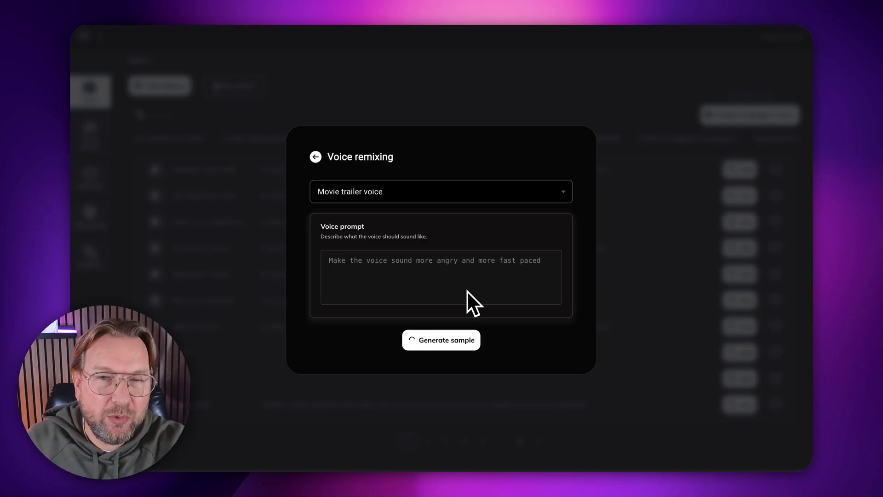
{"action": "left_click", "coordinate": [468, 291]}
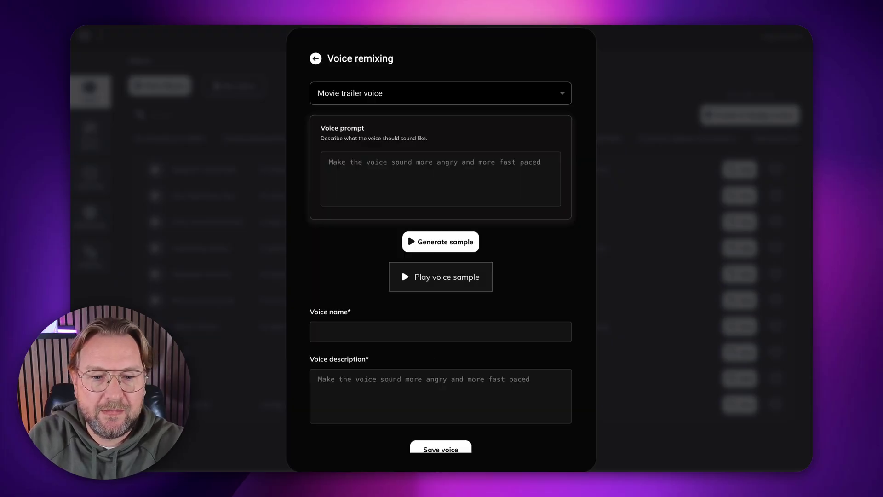
{"action": "left_click", "coordinate": [408, 282]}
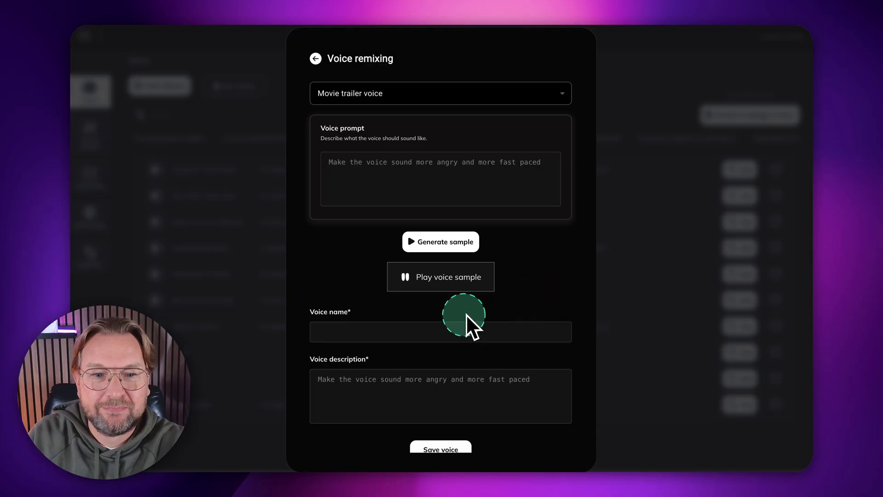
Step: Abandon the remix and return to the Add a new voice options
{"action": "scroll", "coordinate": [465, 316], "scroll_direction": "down", "scroll_amount": 1}
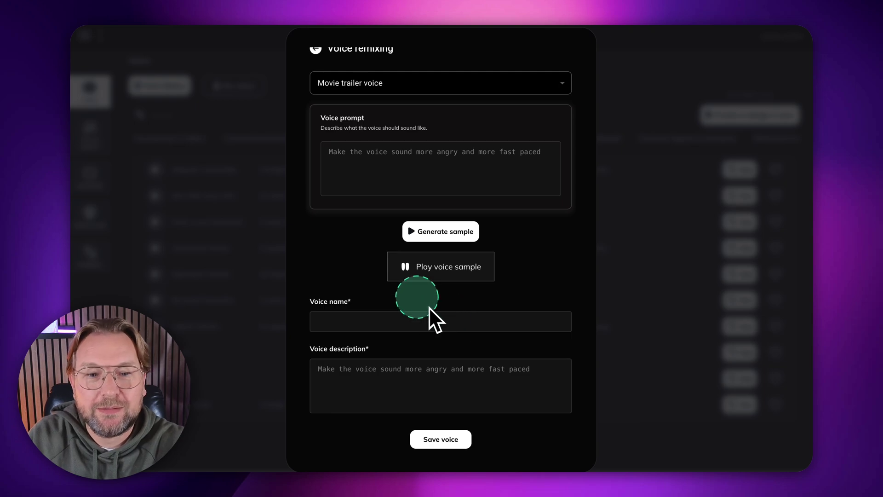
{"action": "scroll", "coordinate": [415, 214], "scroll_direction": "up", "scroll_amount": 1}
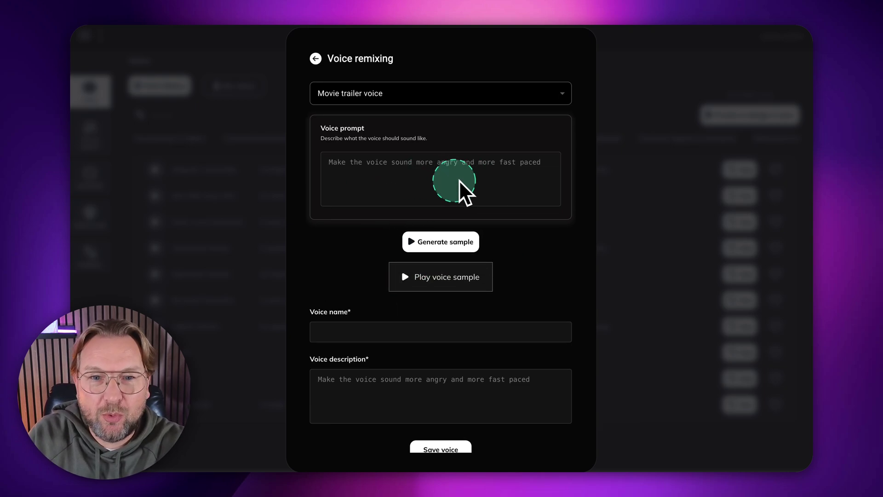
{"action": "scroll", "coordinate": [448, 294], "scroll_direction": "down", "scroll_amount": 1}
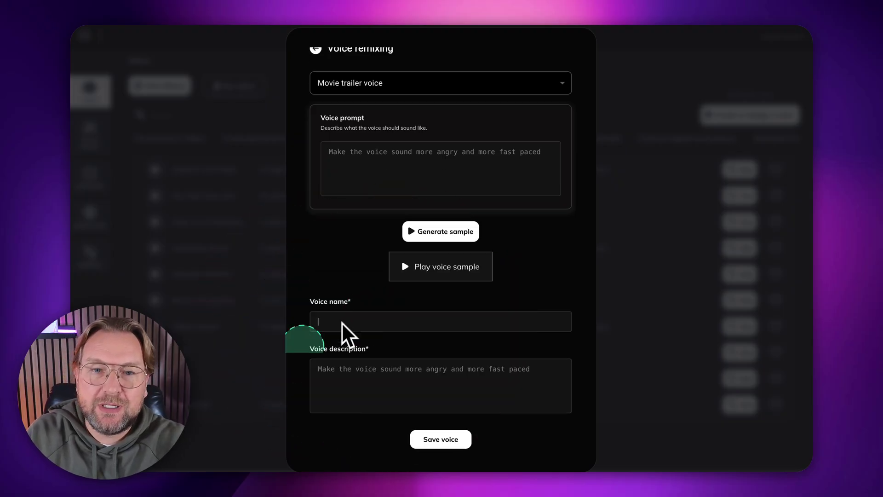
{"action": "scroll", "coordinate": [368, 378], "scroll_direction": "up", "scroll_amount": 1}
{"action": "left_click", "coordinate": [272, 179]}
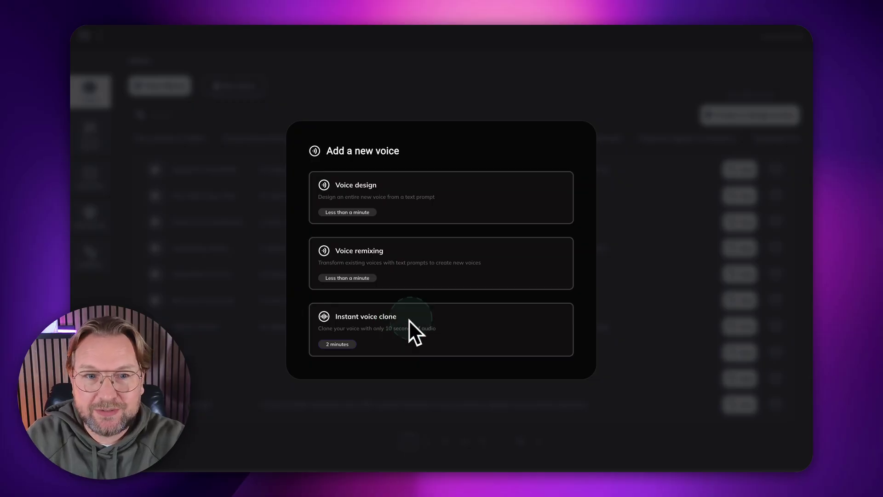
Step: Start an Instant voice clone, enter its name and description, and choose the Synthesys v2.5 model
{"action": "left_click", "coordinate": [368, 324]}
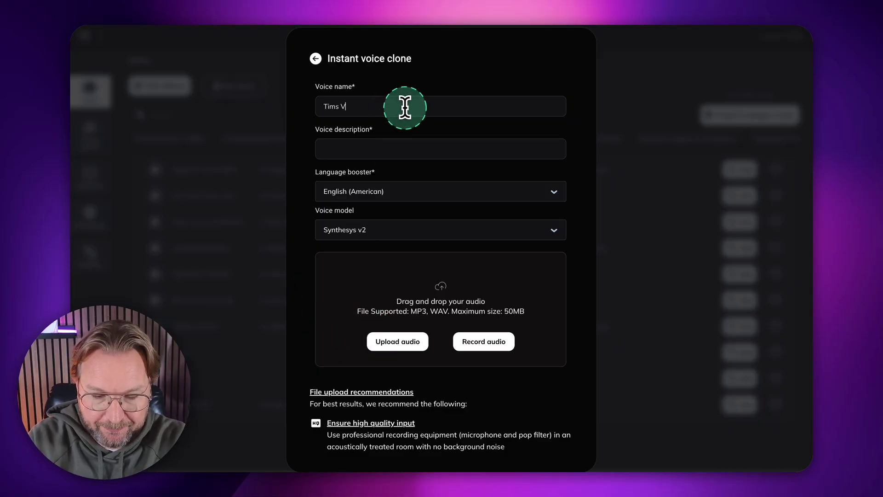
{"action": "left_click", "coordinate": [384, 151]}
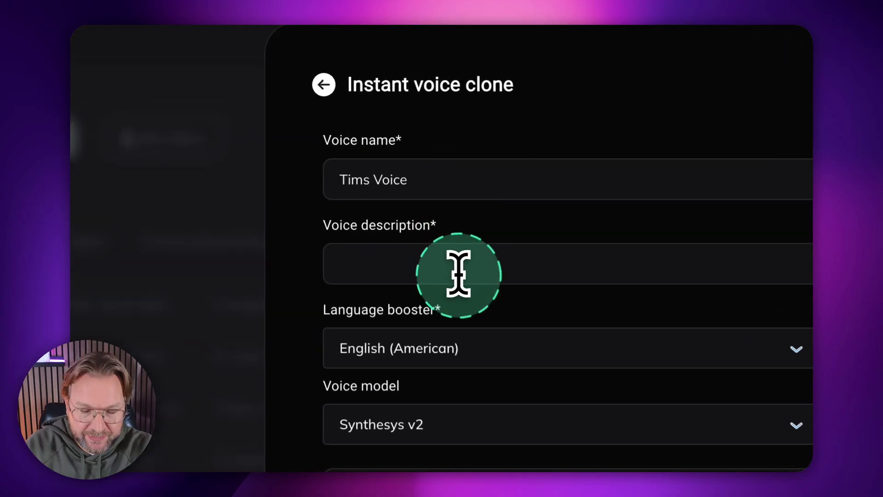
{"action": "type", "text": "Tim's Voice"}
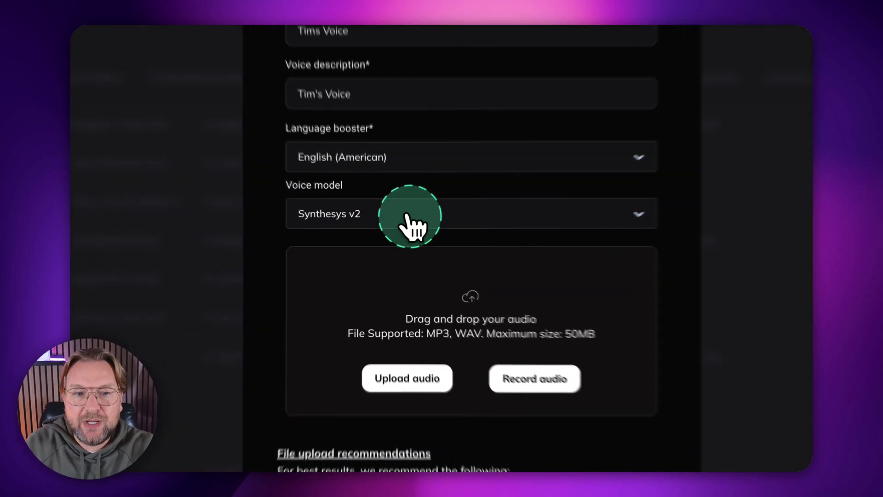
{"action": "left_click", "coordinate": [401, 231]}
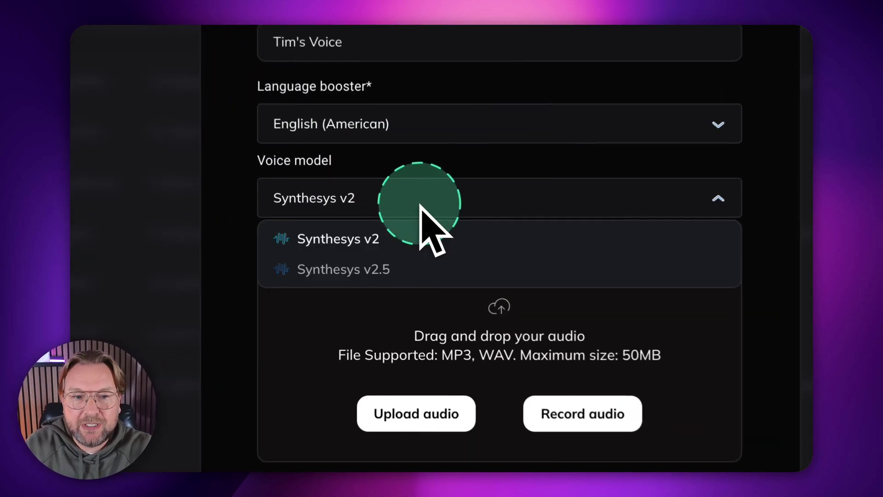
{"action": "left_click", "coordinate": [358, 274]}
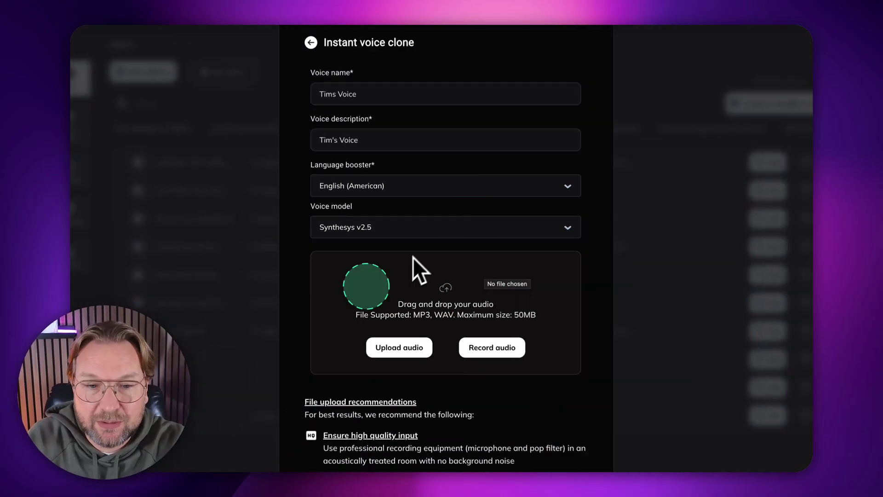
{"action": "left_click", "coordinate": [553, 392]}
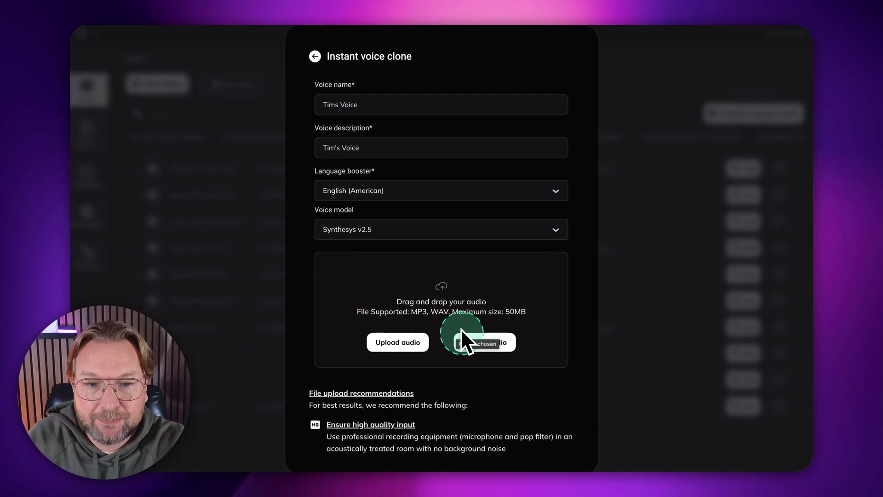
{"action": "left_click", "coordinate": [384, 341]}
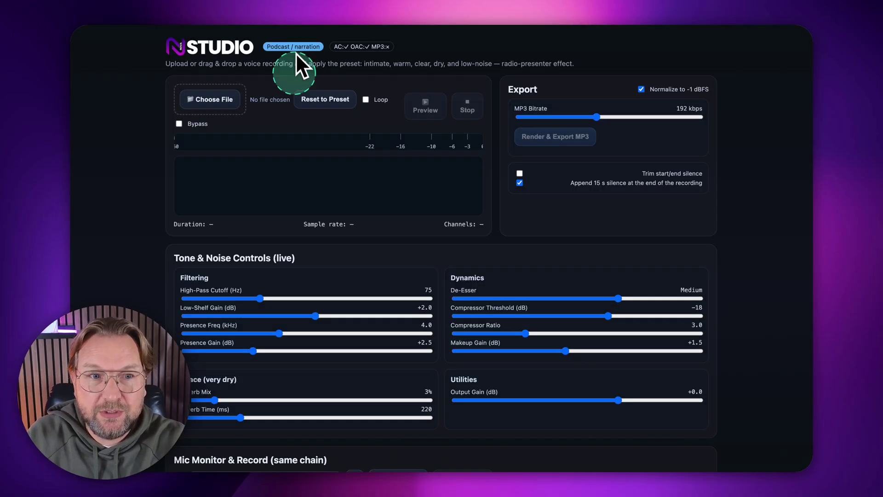
Step: Record about 28 seconds of voice and download it as 'voice - optimized (15).mp3'
{"action": "scroll", "coordinate": [322, 214], "scroll_direction": "down", "scroll_amount": 5}
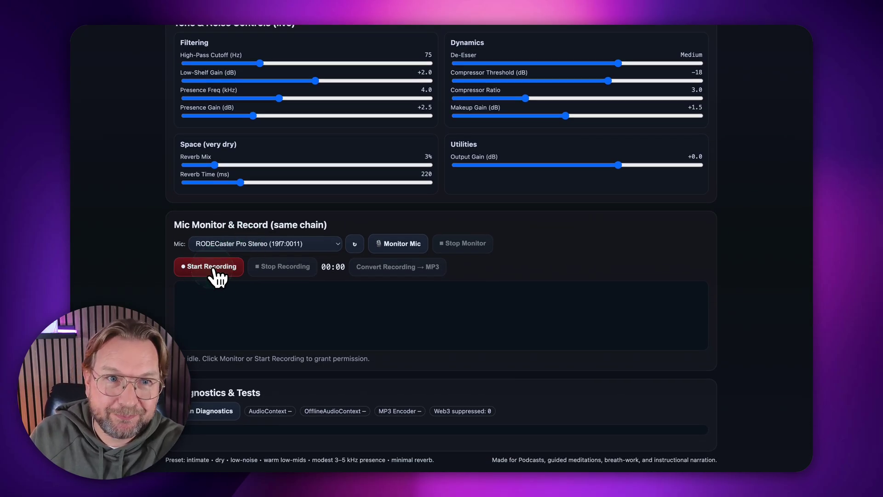
{"action": "left_click", "coordinate": [213, 269]}
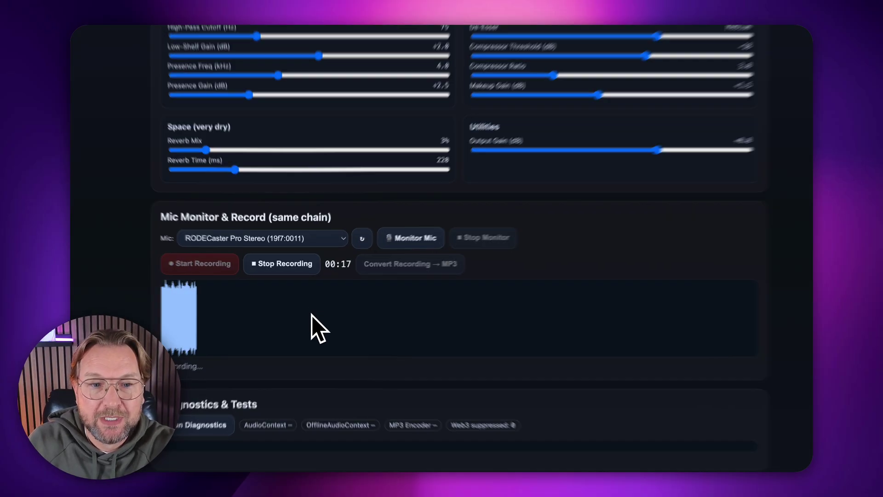
{"action": "mouse_move", "coordinate": [330, 329]}
{"action": "left_mouse_down"}
{"action": "mouse_move", "coordinate": [290, 339]}
{"action": "mouse_move", "coordinate": [283, 311]}
{"action": "mouse_move", "coordinate": [270, 327]}
{"action": "mouse_move", "coordinate": [302, 300]}
{"action": "mouse_move", "coordinate": [287, 295]}
{"action": "left_mouse_up"}
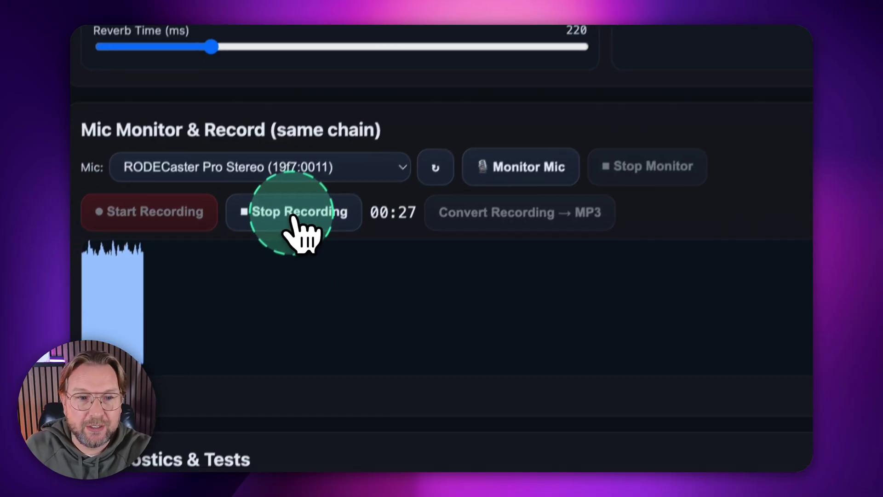
{"action": "left_click", "coordinate": [279, 241]}
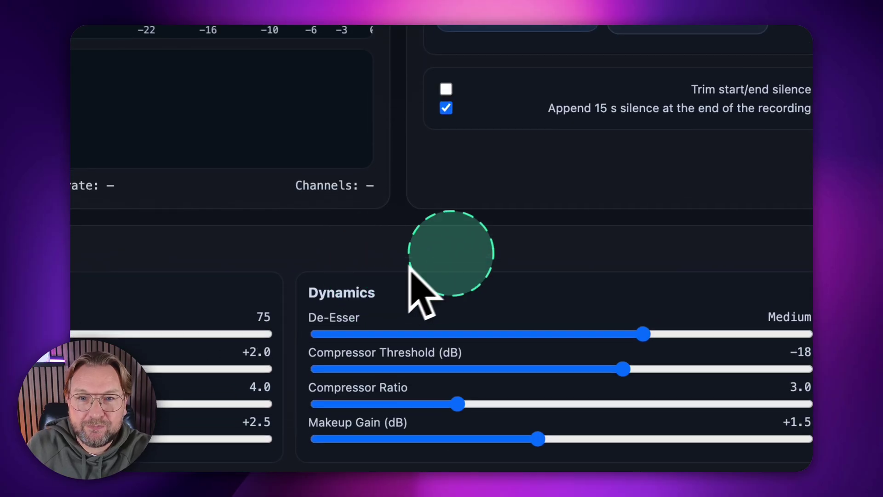
{"action": "left_click", "coordinate": [500, 182]}
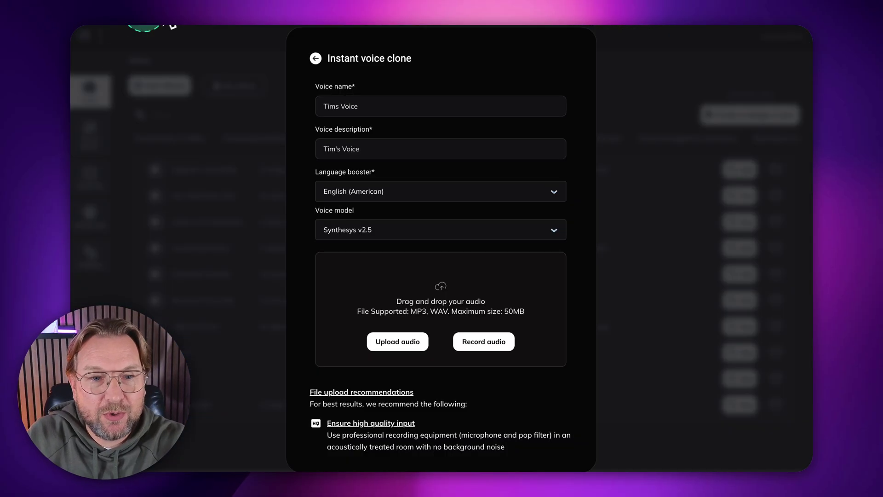
Step: Upload and preview voice - optimized (15).mp3, accept the terms, and create the cloned voice
{"action": "left_click", "coordinate": [382, 340]}
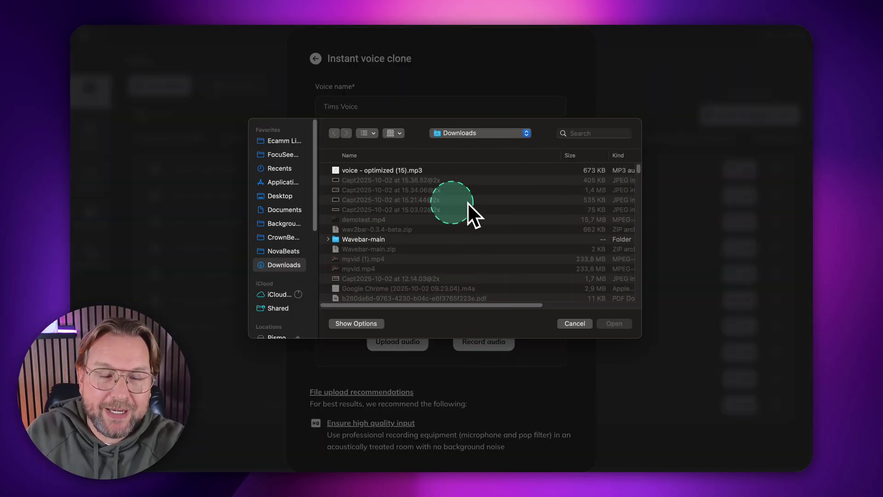
{"action": "left_click", "coordinate": [399, 174]}
{"action": "key", "text": "space"}
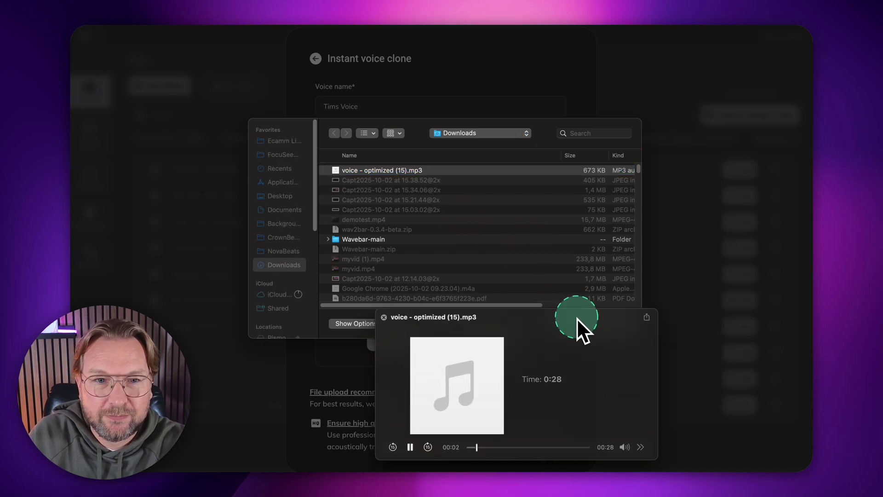
{"action": "left_click", "coordinate": [628, 326]}
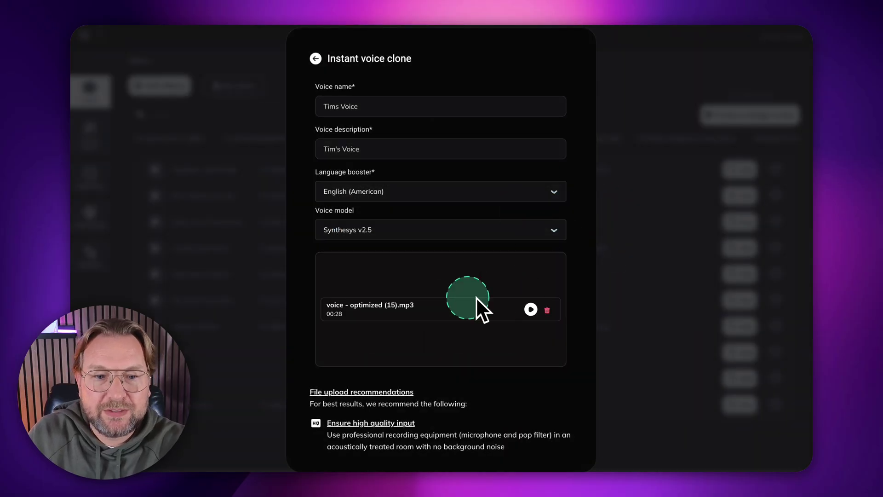
{"action": "scroll", "coordinate": [474, 297], "scroll_direction": "down", "scroll_amount": 5}
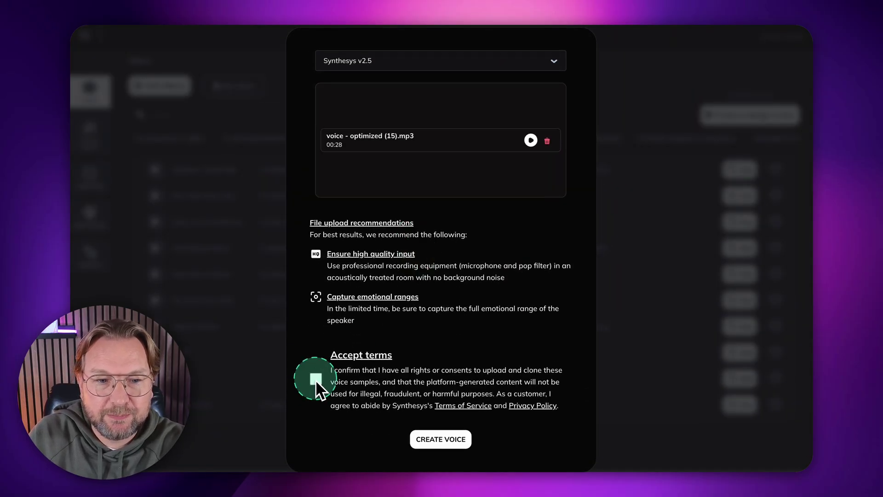
{"action": "left_click", "coordinate": [442, 441]}
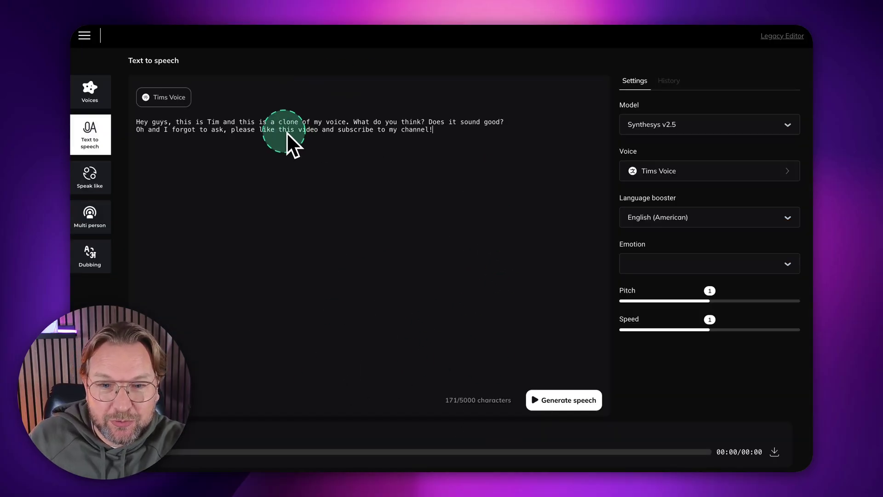
Step: Generate speech from the English script in the cloned voice and play it
{"action": "left_click", "coordinate": [538, 400]}
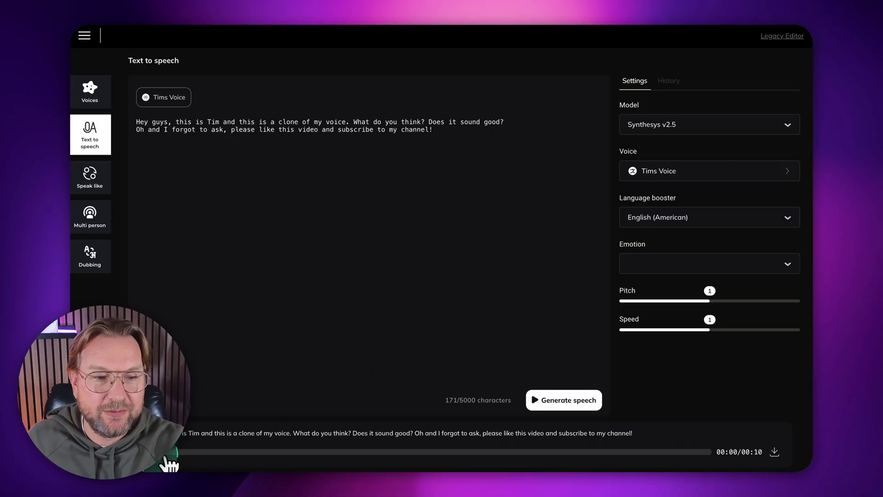
{"action": "left_click", "coordinate": [158, 465]}
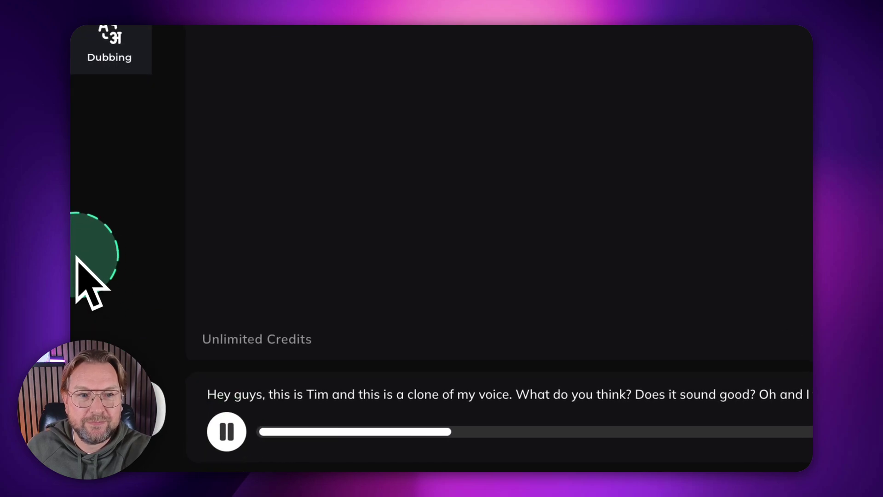
{"action": "left_click", "coordinate": [311, 109]}
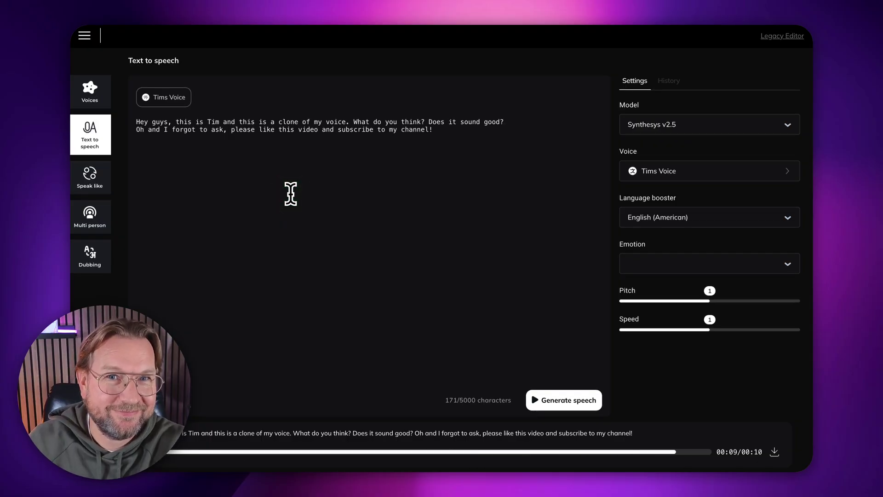
{"action": "left_click", "coordinate": [291, 194]}
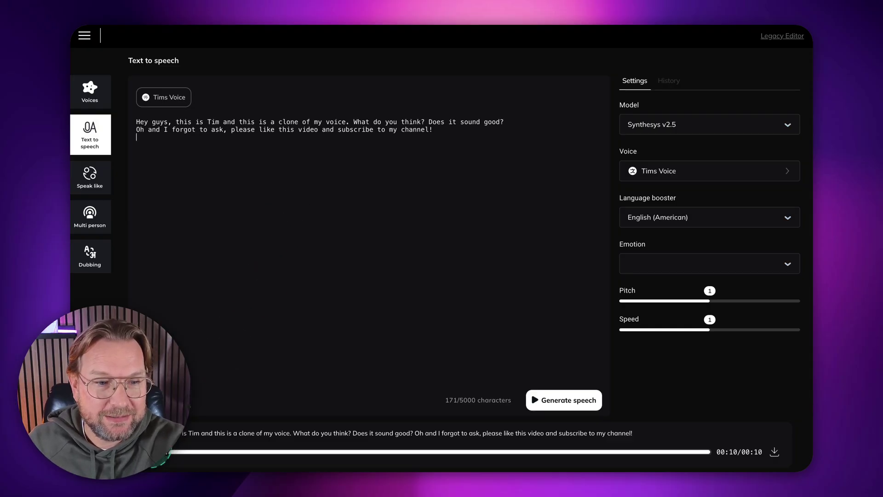
Step: Replay the 10-second clip, pausing and resuming playback
{"action": "left_click", "coordinate": [148, 452]}
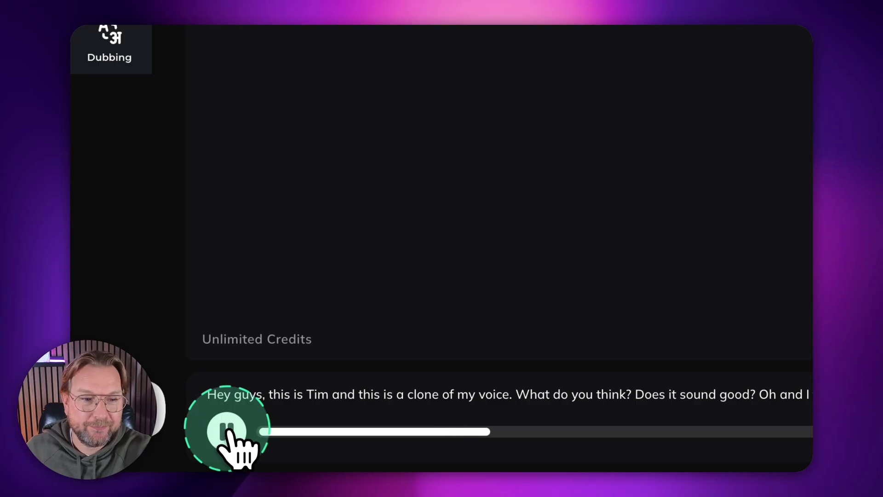
{"action": "left_click", "coordinate": [227, 432]}
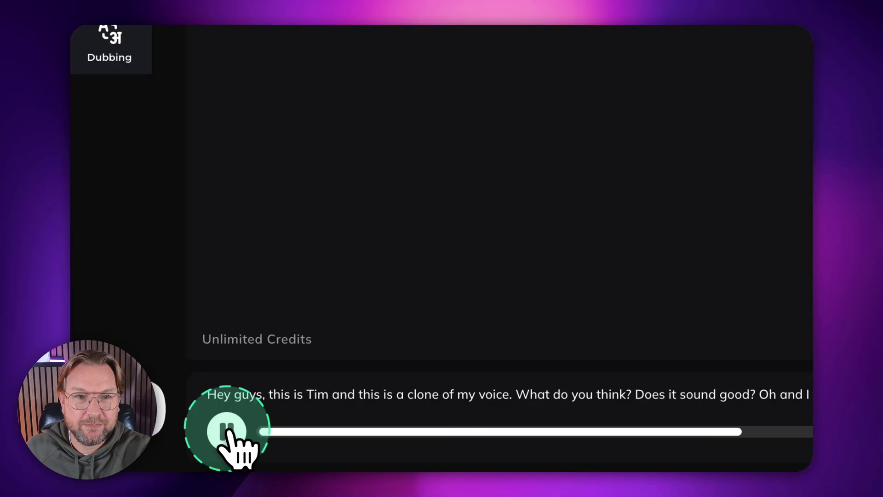
{"action": "left_click", "coordinate": [226, 432]}
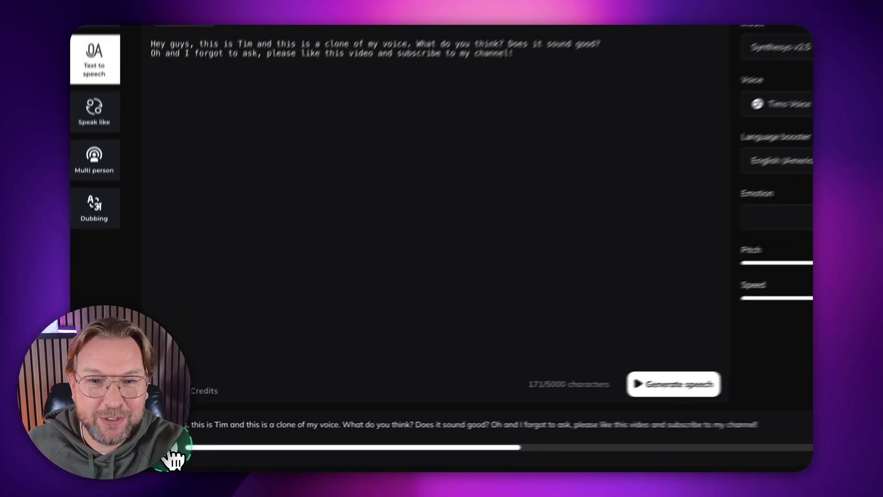
{"action": "left_click", "coordinate": [290, 316]}
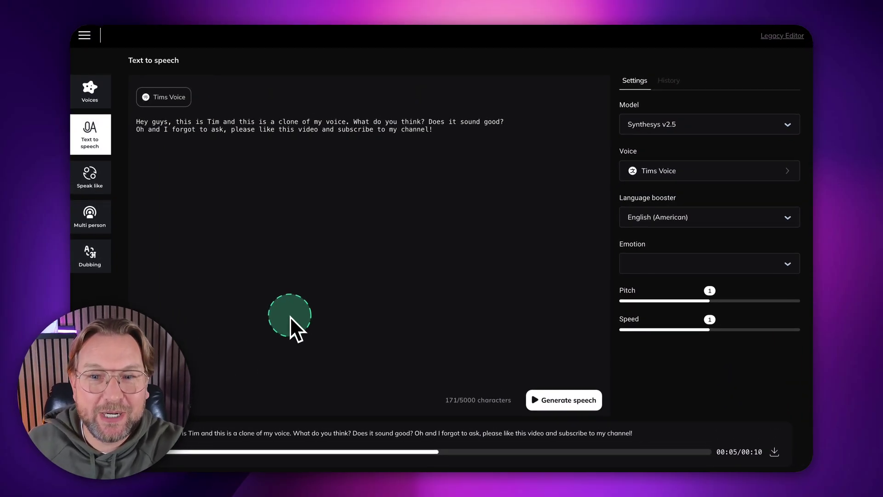
Step: Set emotion to Angry, pitch to 1.5, speed to 0.8, and generate speech
{"action": "left_click", "coordinate": [682, 270]}
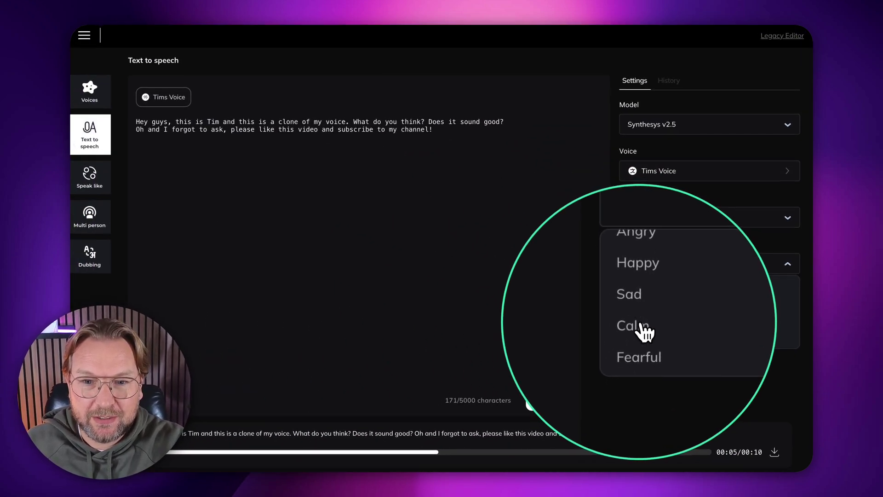
{"action": "left_click", "coordinate": [647, 297]}
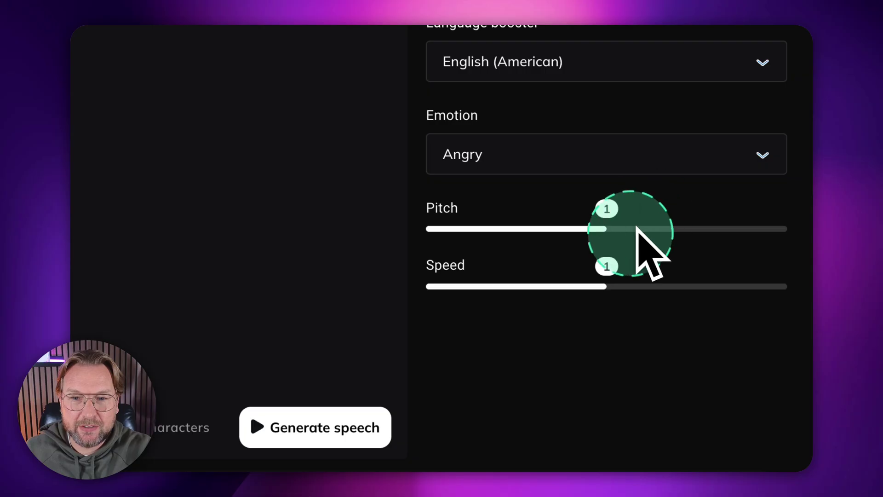
{"action": "left_click_drag", "start_coordinate": [637, 230], "coordinate": [672, 233]}
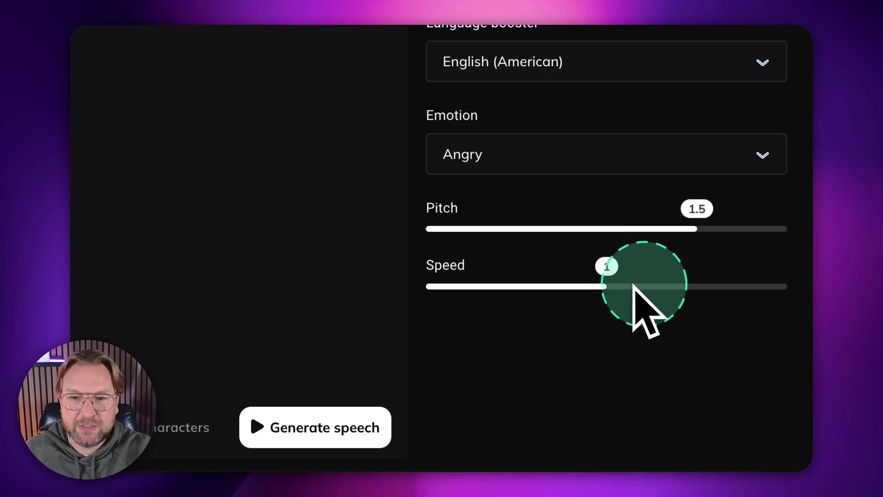
{"action": "left_click_drag", "start_coordinate": [638, 287], "coordinate": [573, 288]}
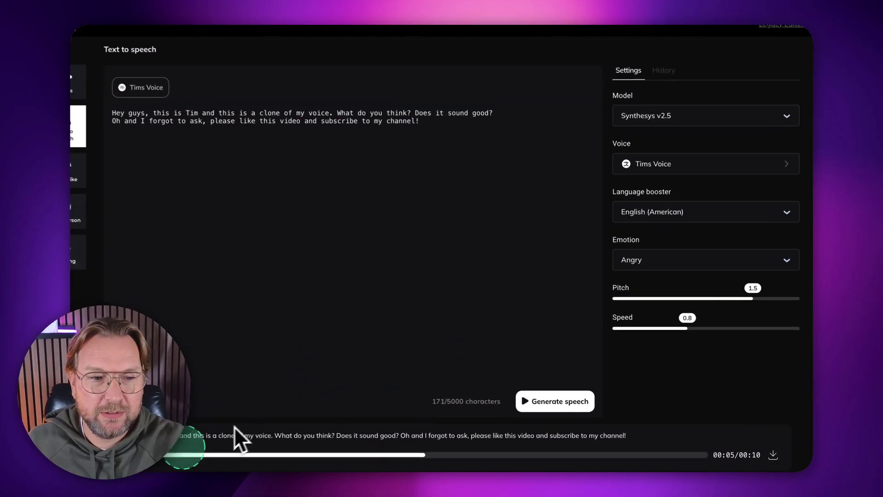
{"action": "left_click", "coordinate": [542, 403]}
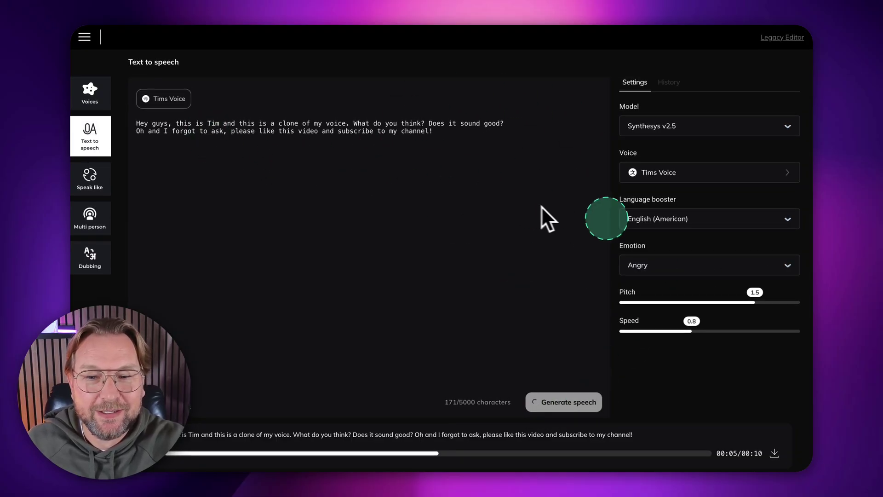
Step: Return speed to 1 and regenerate the clip, leaving the booster language unchanged
{"action": "left_click", "coordinate": [701, 221]}
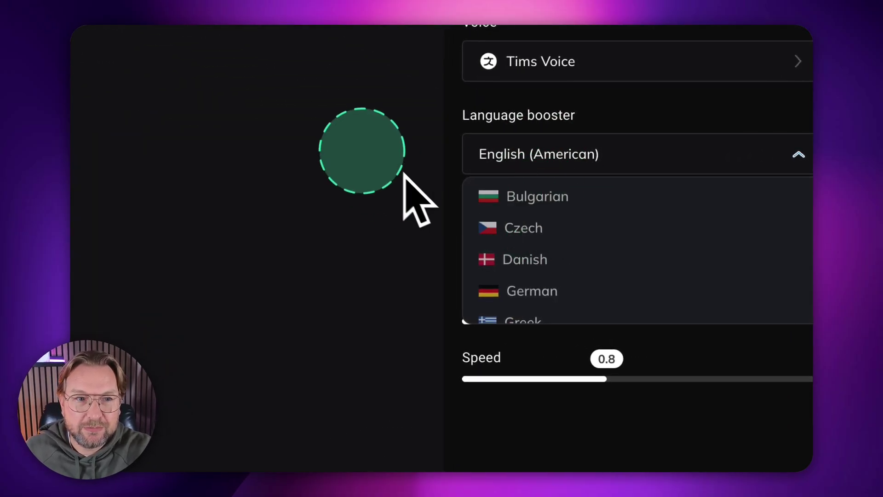
{"action": "left_click", "coordinate": [357, 160]}
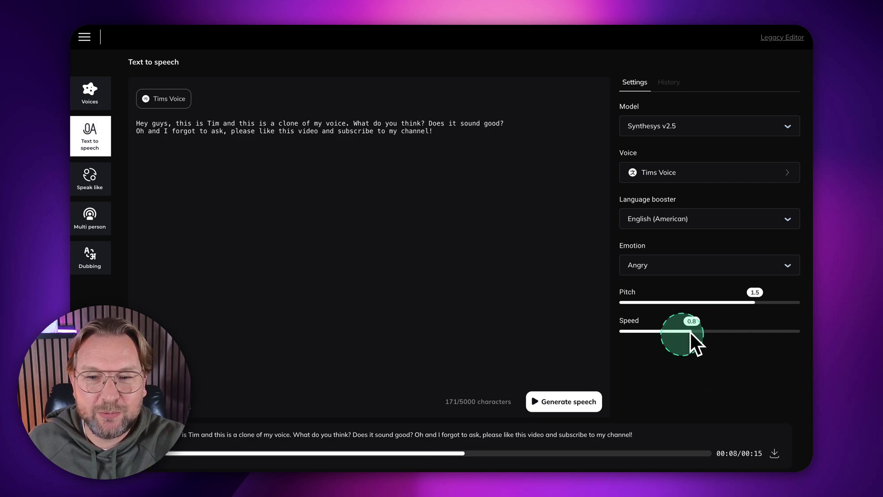
{"action": "left_click_drag", "start_coordinate": [692, 331], "coordinate": [708, 332]}
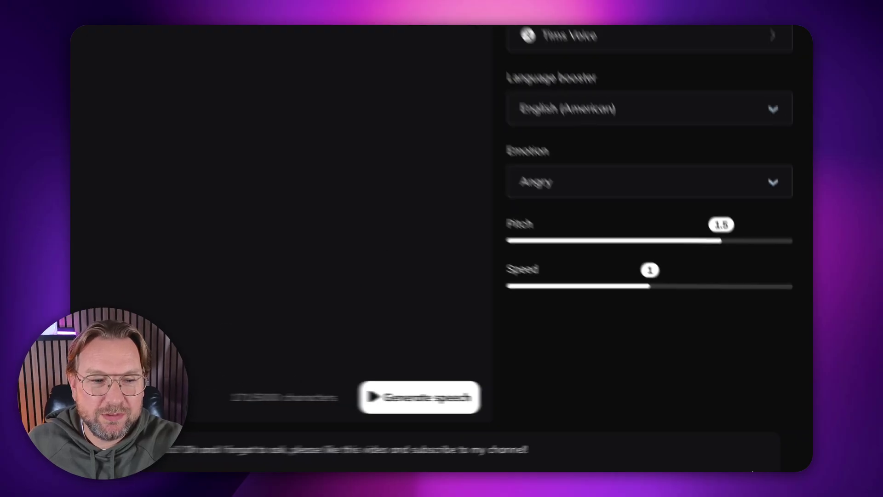
{"action": "left_click", "coordinate": [263, 394]}
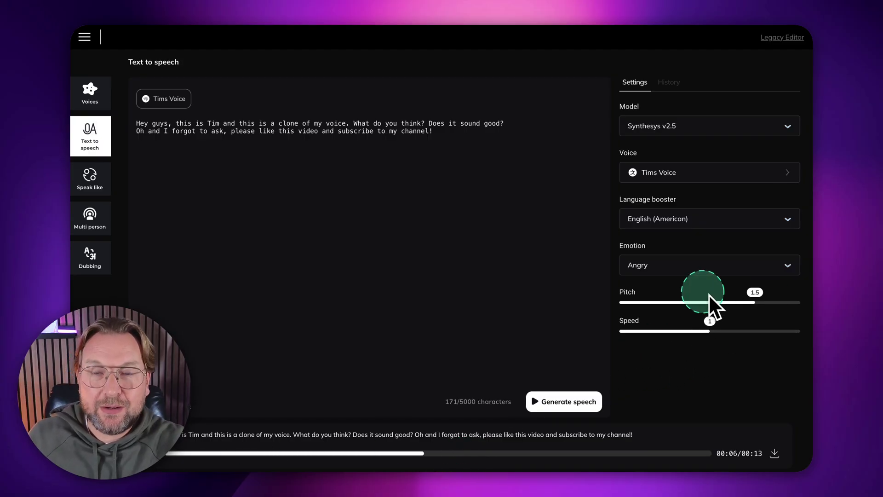
Step: Lower the pitch back to 1, keeping the emotion at Angry
{"action": "left_click_drag", "start_coordinate": [753, 302], "coordinate": [712, 303]}
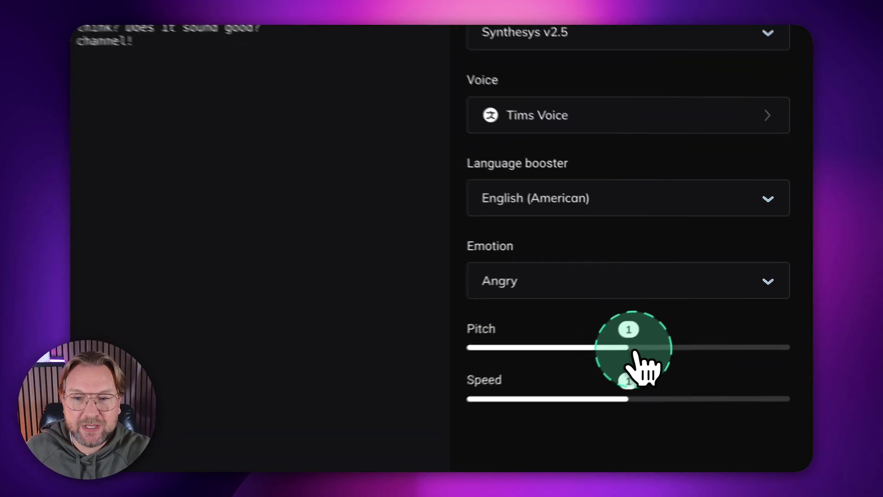
{"action": "left_click", "coordinate": [554, 279]}
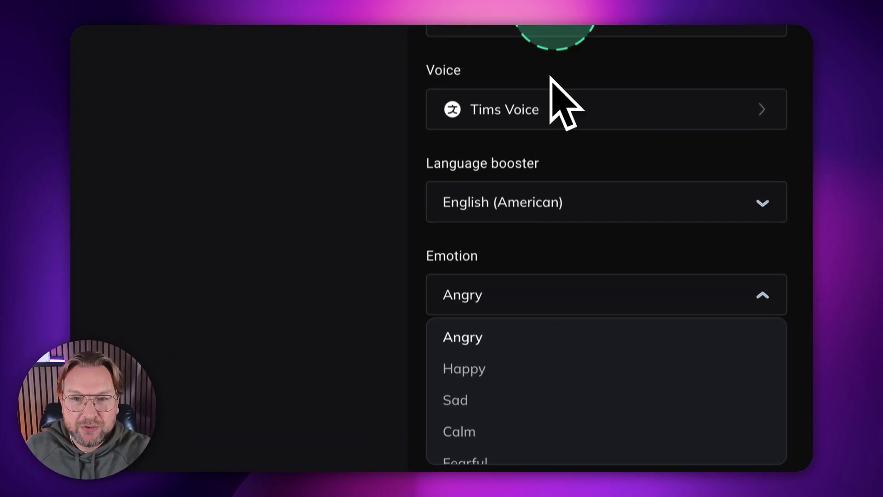
{"action": "left_click", "coordinate": [602, 390]}
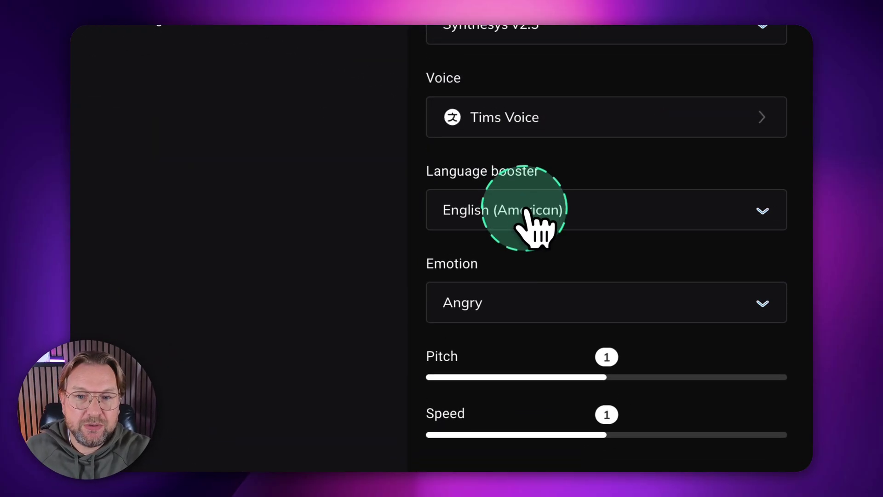
Step: Set the language booster to Dutch and select the whole script text
{"action": "left_click", "coordinate": [528, 220]}
{"action": "scroll", "coordinate": [538, 299], "scroll_direction": "down", "scroll_amount": 1}
{"action": "scroll", "coordinate": [537, 322], "scroll_direction": "down", "scroll_amount": 7}
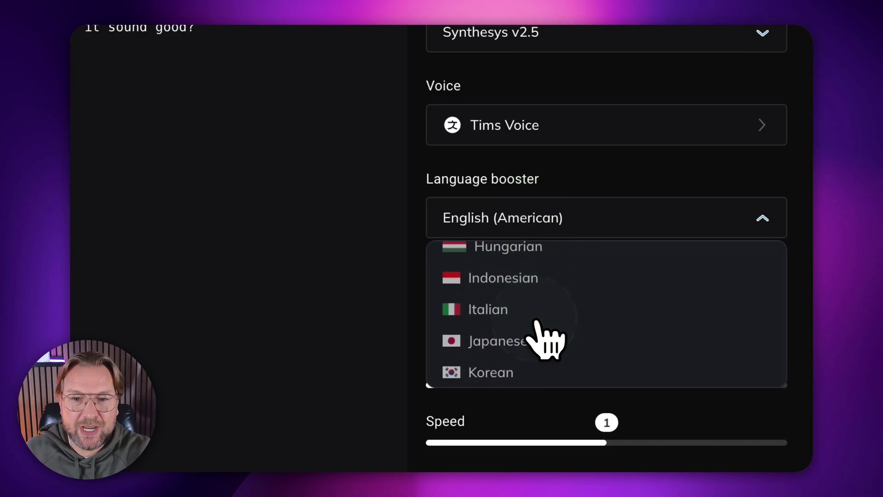
{"action": "scroll", "coordinate": [538, 331], "scroll_direction": "down", "scroll_amount": 5}
{"action": "left_click", "coordinate": [527, 324]}
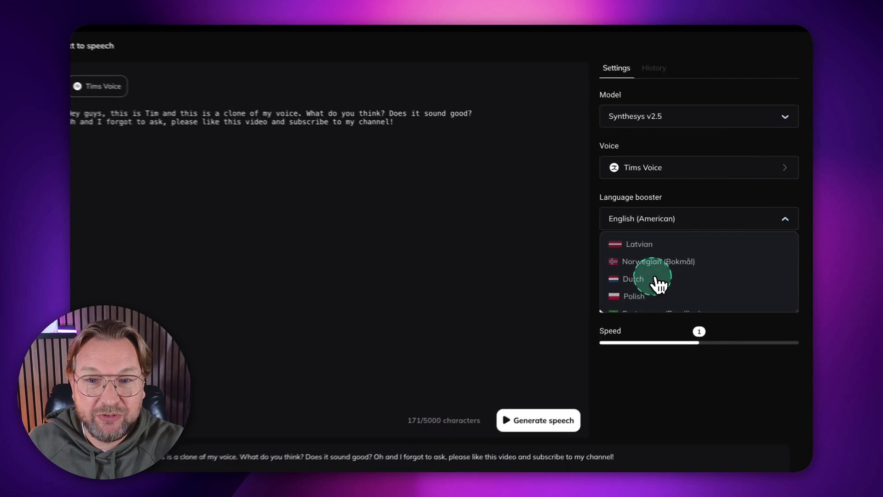
{"action": "left_click_drag", "start_coordinate": [327, 153], "coordinate": [74, 112]}
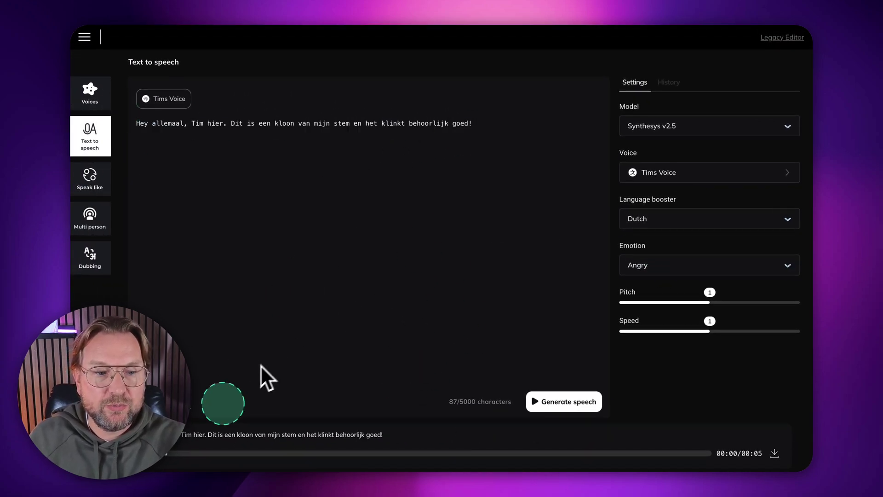
Step: Play the 5-second Dutch clip, then replay it from the start
{"action": "left_click", "coordinate": [255, 333]}
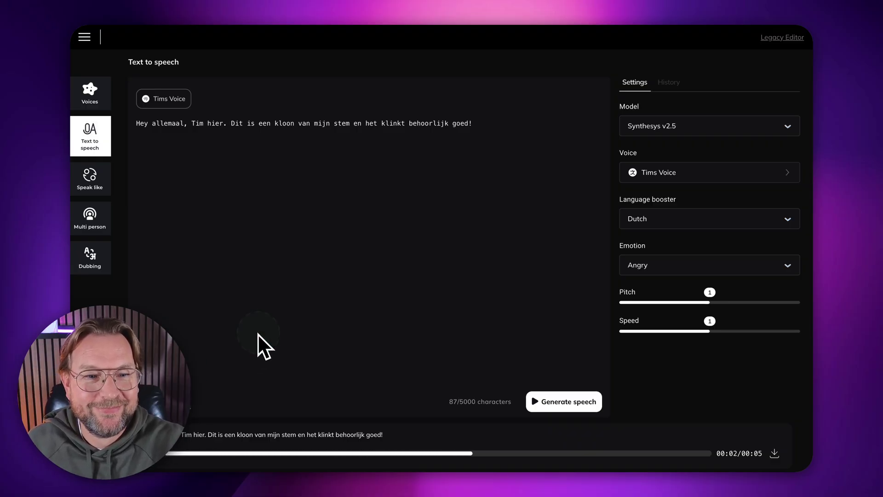
{"action": "left_click", "coordinate": [170, 455]}
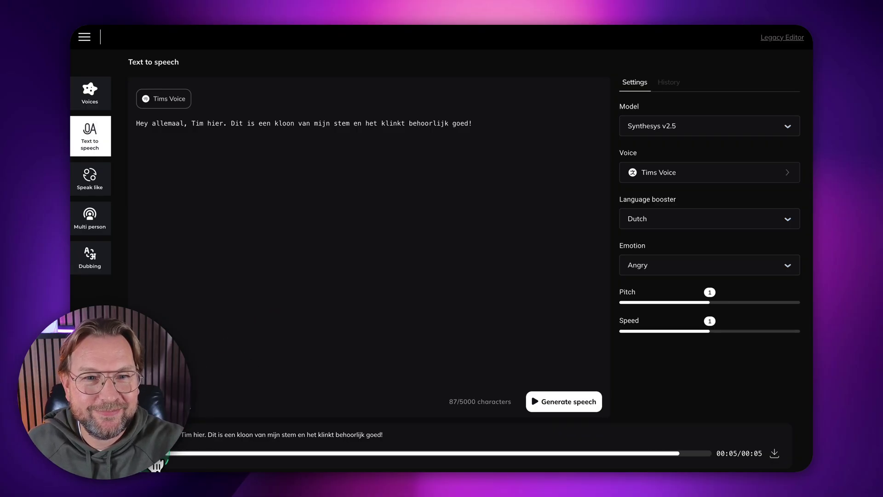
{"action": "left_click", "coordinate": [168, 456]}
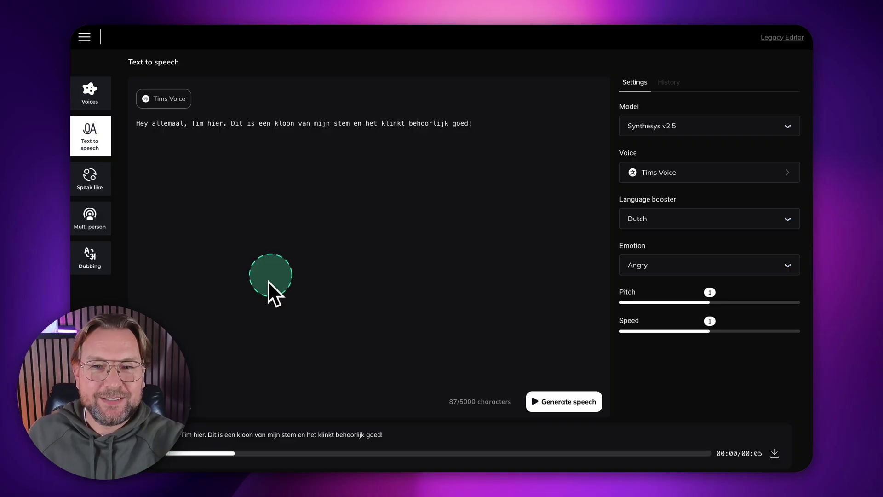
Step: Check the language booster list, leaving Dutch selected
{"action": "left_click", "coordinate": [681, 210]}
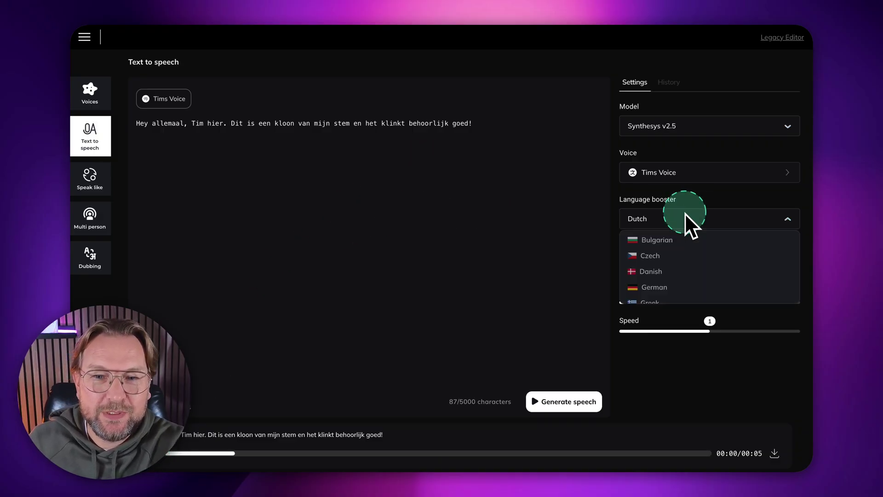
{"action": "left_click", "coordinate": [566, 223]}
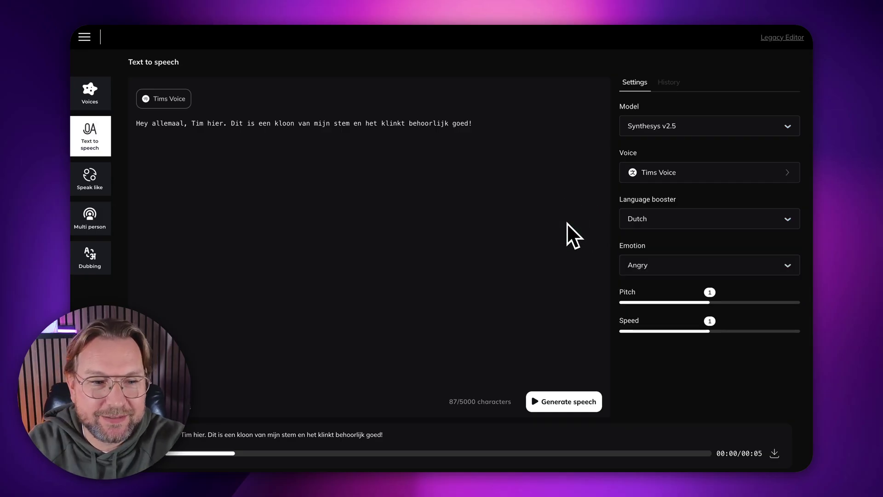
{"action": "left_click", "coordinate": [566, 161]}
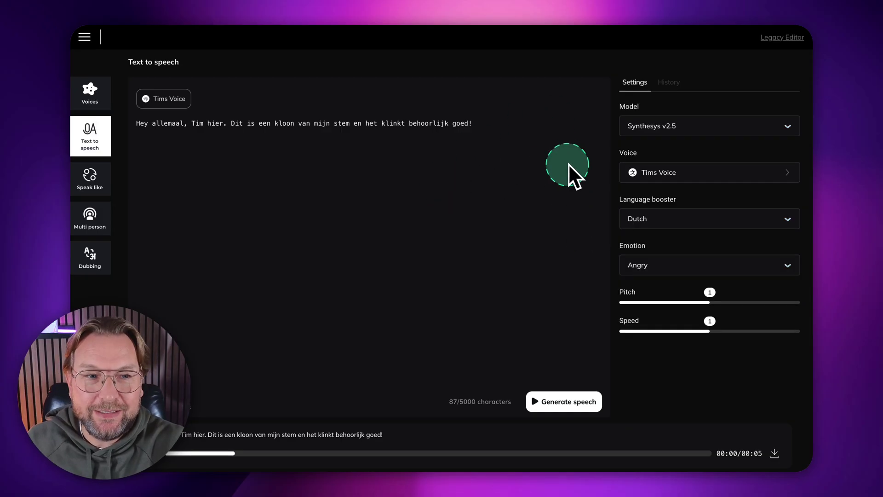
{"action": "left_click", "coordinate": [399, 186]}
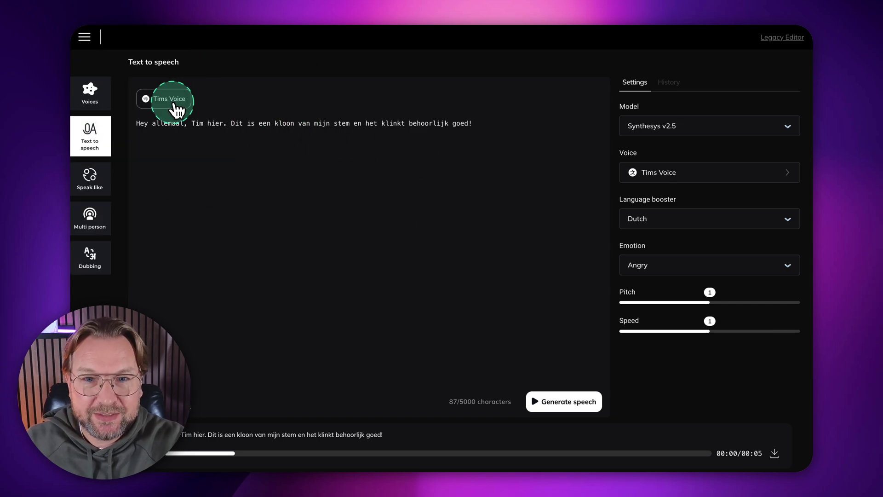
Step: Open the voice library and preview Magnetic, Man With Deep Voice, British narrator and Sarah samples
{"action": "left_click", "coordinate": [174, 102]}
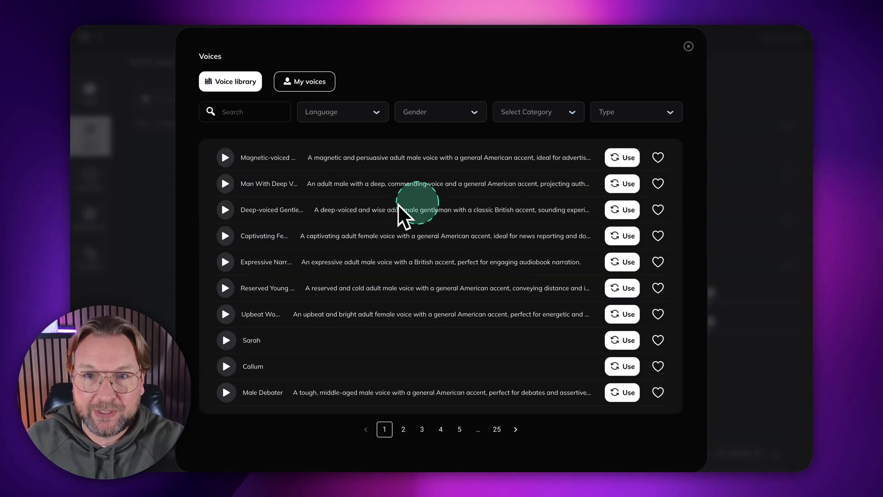
{"action": "left_click", "coordinate": [225, 157]}
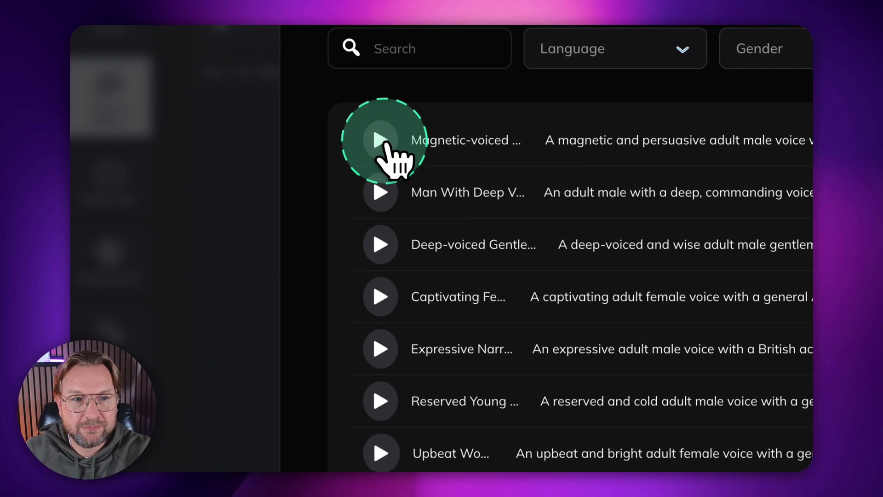
{"action": "left_click", "coordinate": [379, 196]}
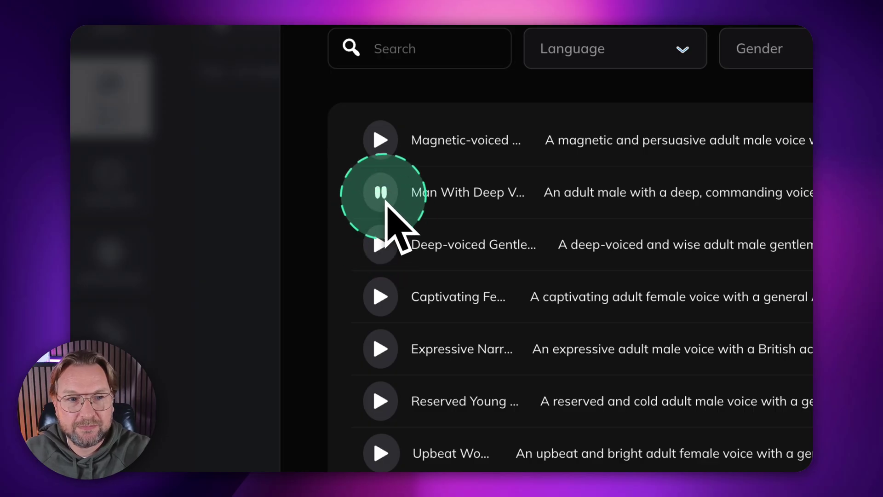
{"action": "left_click", "coordinate": [381, 349]}
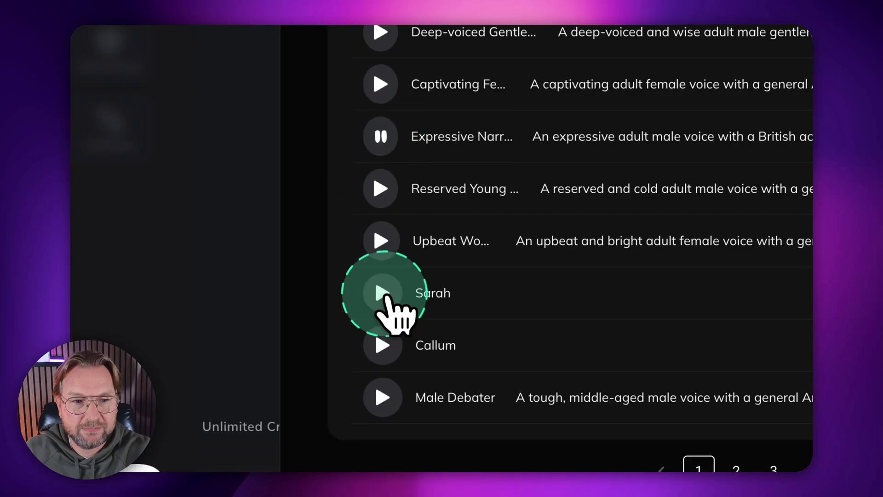
{"action": "left_click", "coordinate": [383, 294]}
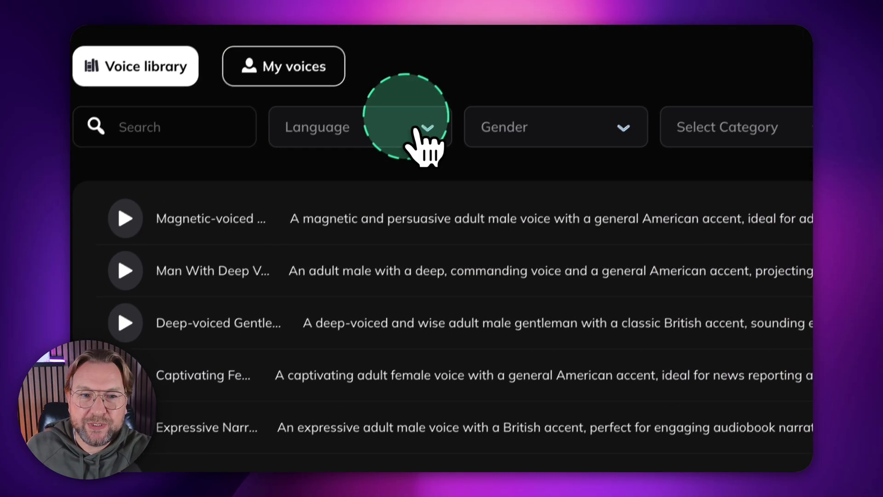
Step: Browse the Language and Gender filters, favourite Man With Deep Voice, and show My voices
{"action": "left_click", "coordinate": [416, 129]}
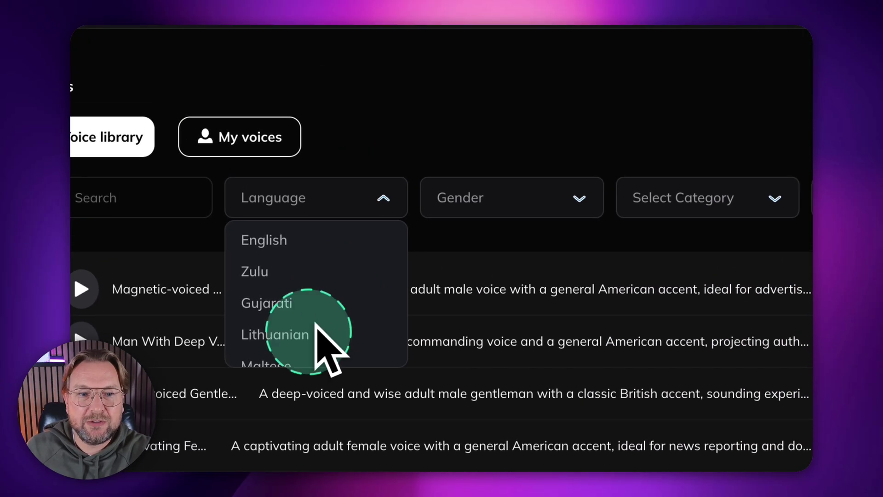
{"action": "scroll", "coordinate": [354, 264], "scroll_direction": "down", "scroll_amount": 3}
{"action": "scroll", "coordinate": [313, 337], "scroll_direction": "up", "scroll_amount": 3}
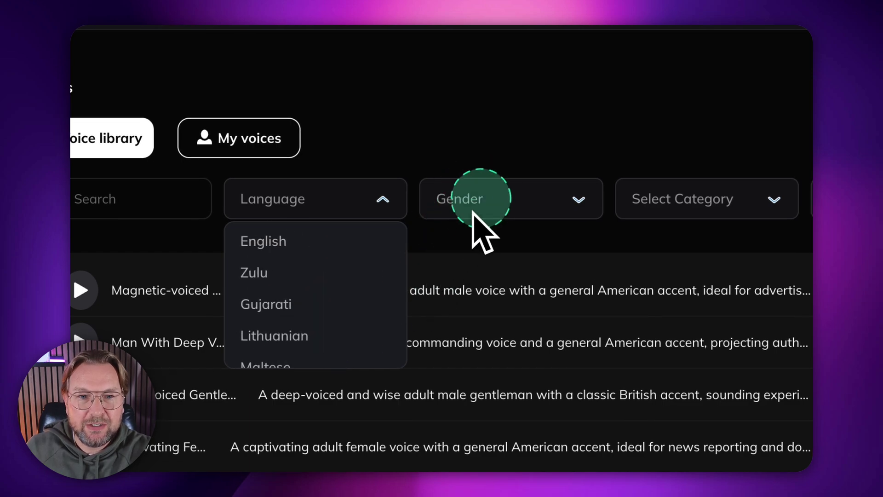
{"action": "left_click", "coordinate": [488, 198]}
{"action": "left_click", "coordinate": [490, 198]}
{"action": "left_click", "coordinate": [562, 191]}
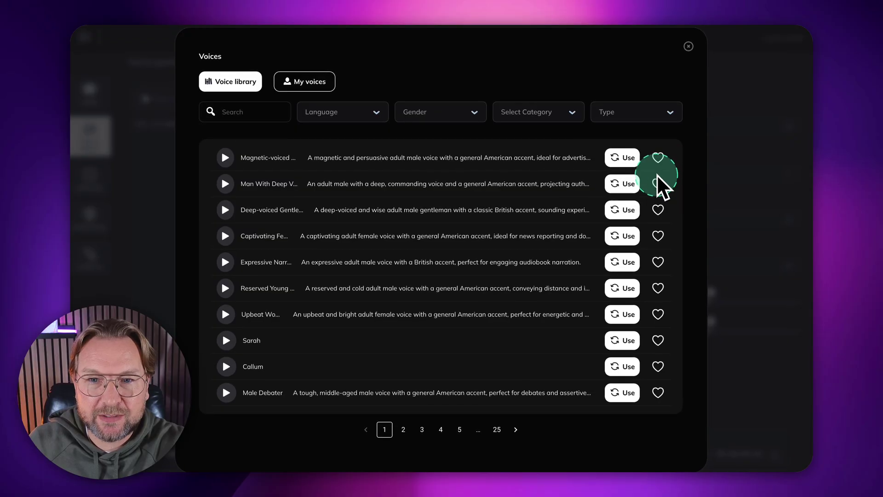
{"action": "left_click", "coordinate": [658, 184]}
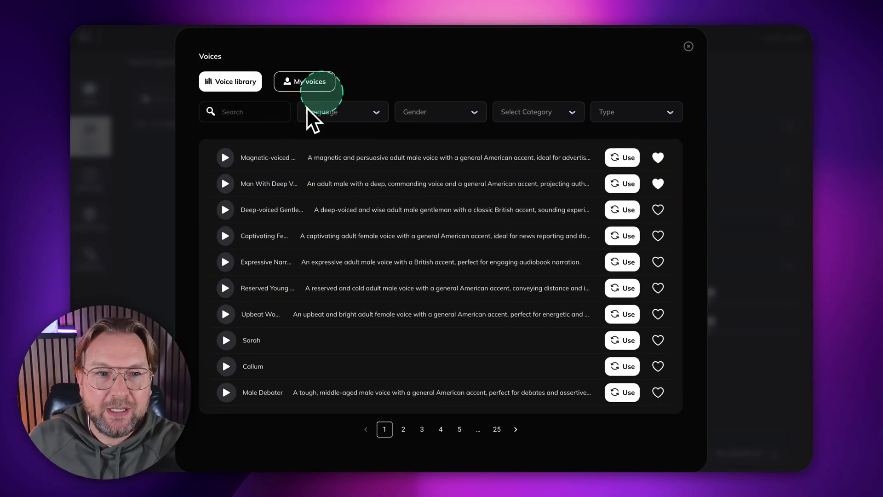
{"action": "left_click", "coordinate": [310, 86]}
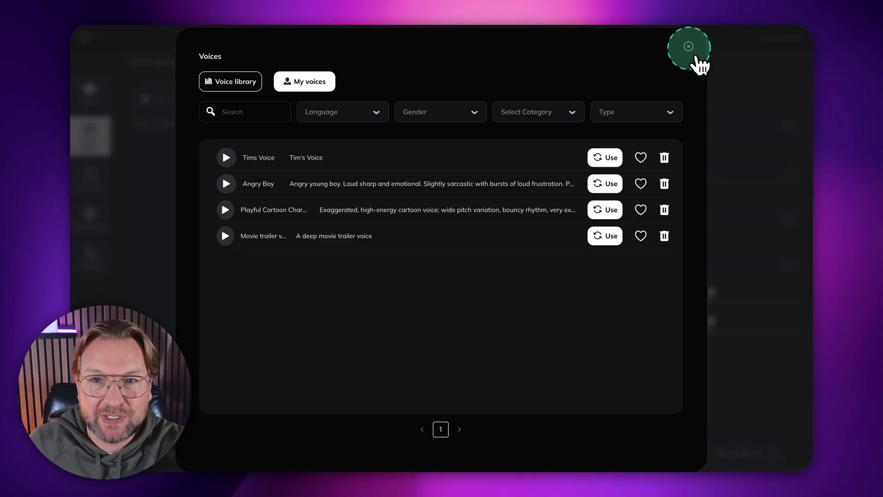
Step: Close the voice library and upload voice - optimized (15).mp3 into Speak like
{"action": "left_click", "coordinate": [690, 47]}
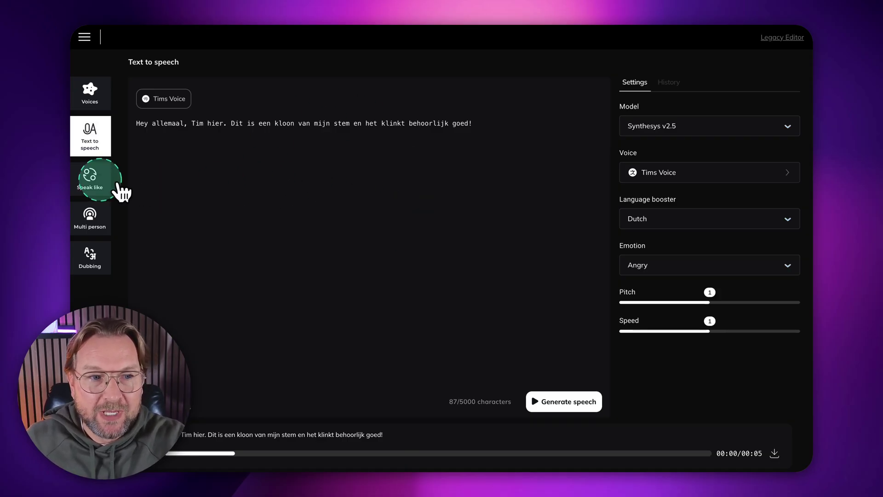
{"action": "left_click", "coordinate": [94, 194]}
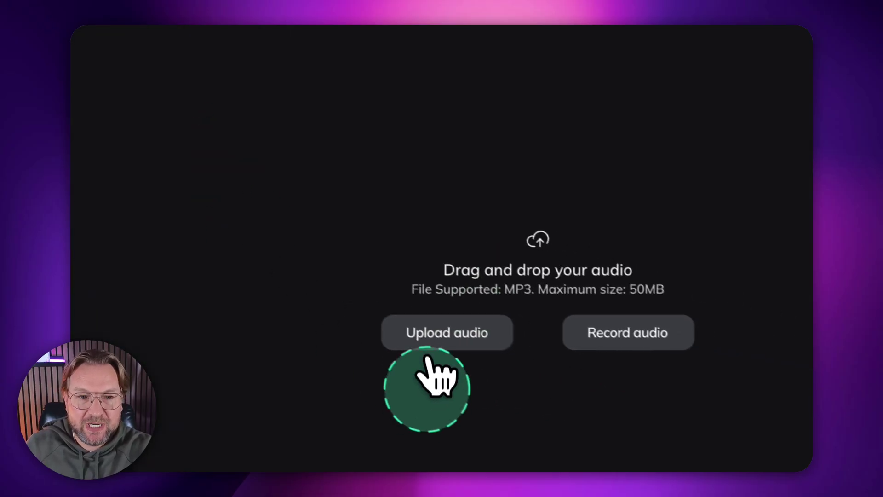
{"action": "left_click", "coordinate": [411, 329]}
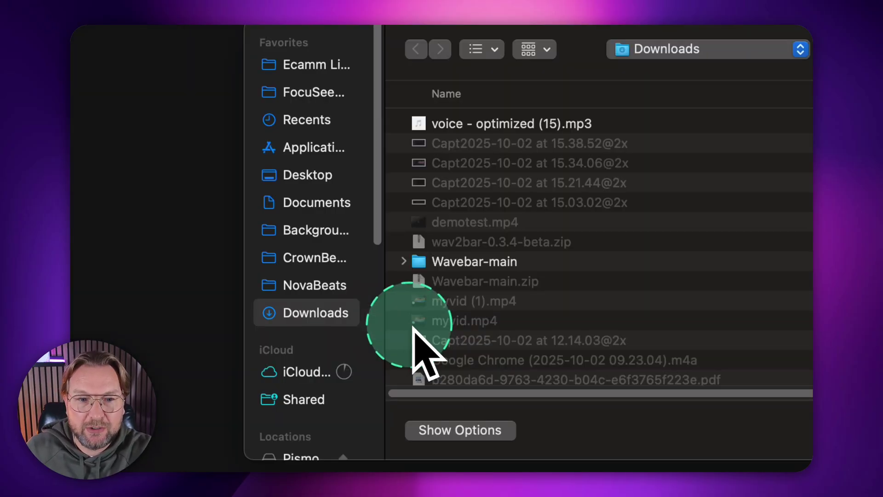
{"action": "left_click", "coordinate": [584, 124]}
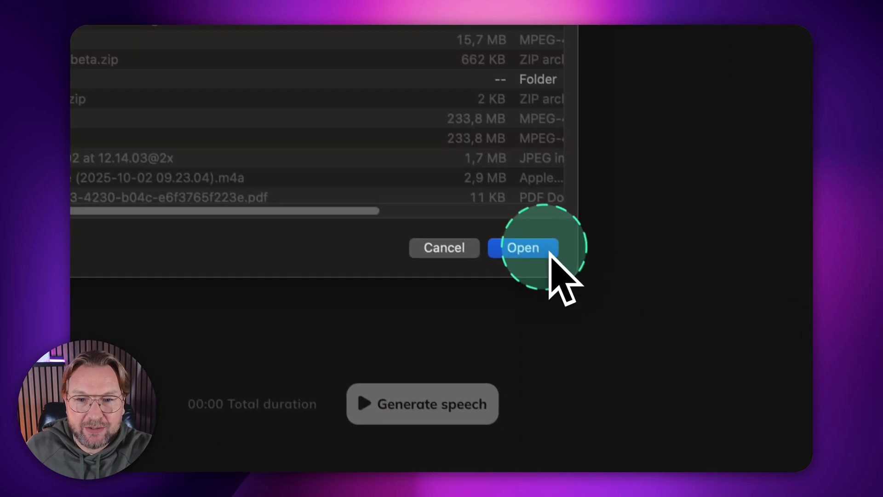
{"action": "left_click", "coordinate": [793, 434]}
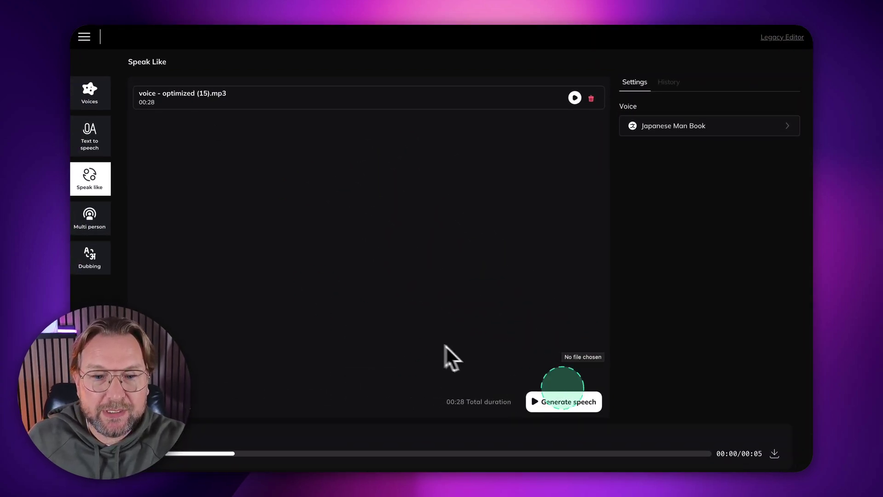
Step: Scroll the target voice list and preview the Sportsman voice
{"action": "left_click", "coordinate": [677, 127]}
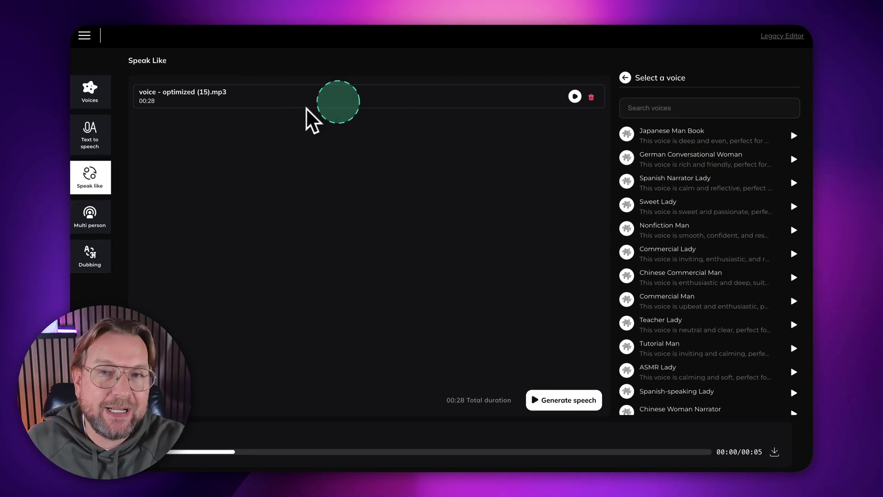
{"action": "scroll", "coordinate": [710, 317], "scroll_direction": "down", "scroll_amount": 5}
{"action": "scroll", "coordinate": [722, 316], "scroll_direction": "down", "scroll_amount": 3}
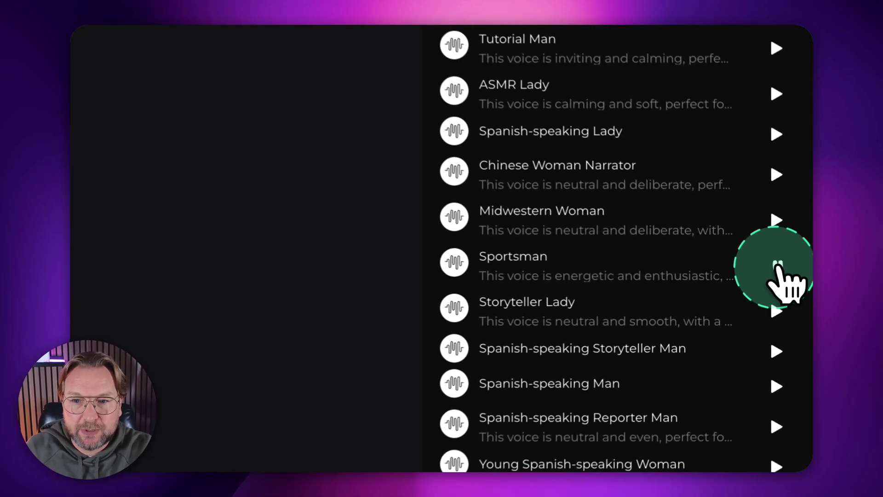
{"action": "left_click", "coordinate": [786, 274]}
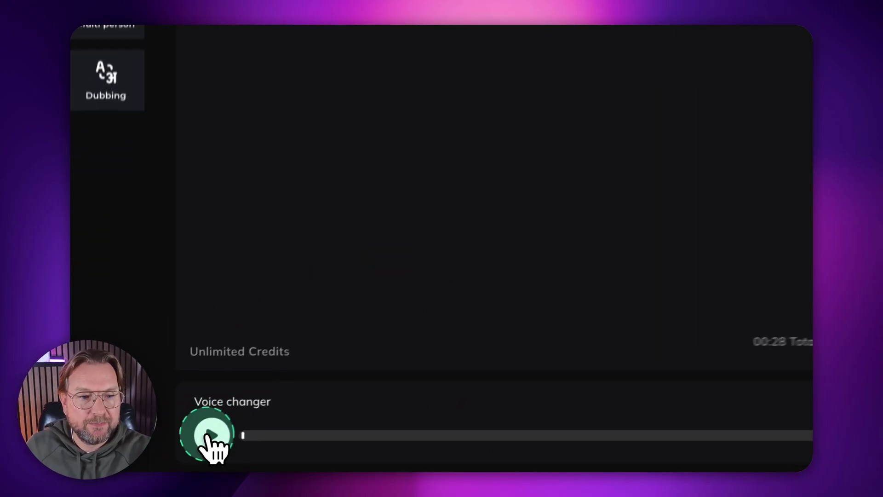
Step: Play the recording converted to Sportsman, then reopen the target voice list
{"action": "left_click", "coordinate": [209, 437]}
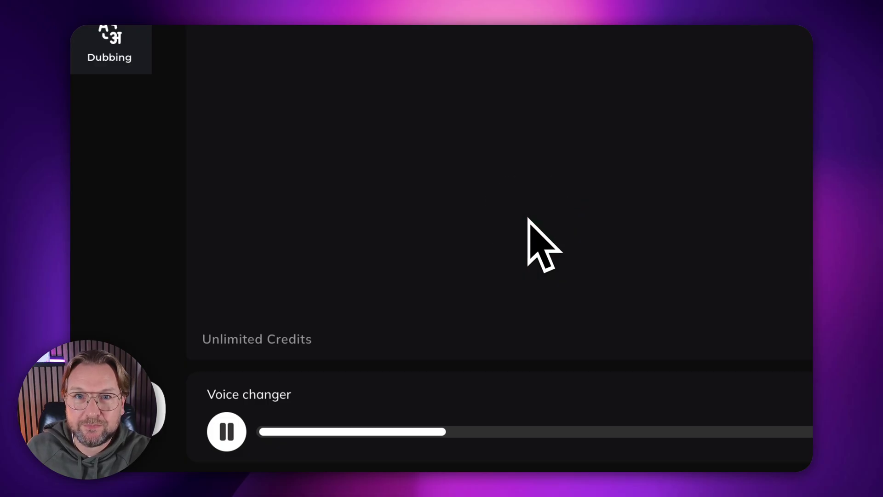
{"action": "left_click", "coordinate": [773, 187]}
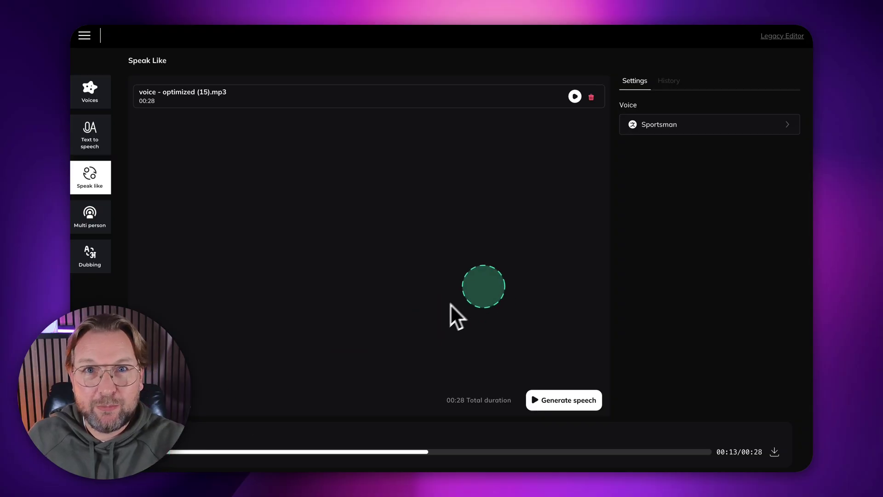
{"action": "left_click", "coordinate": [788, 127]}
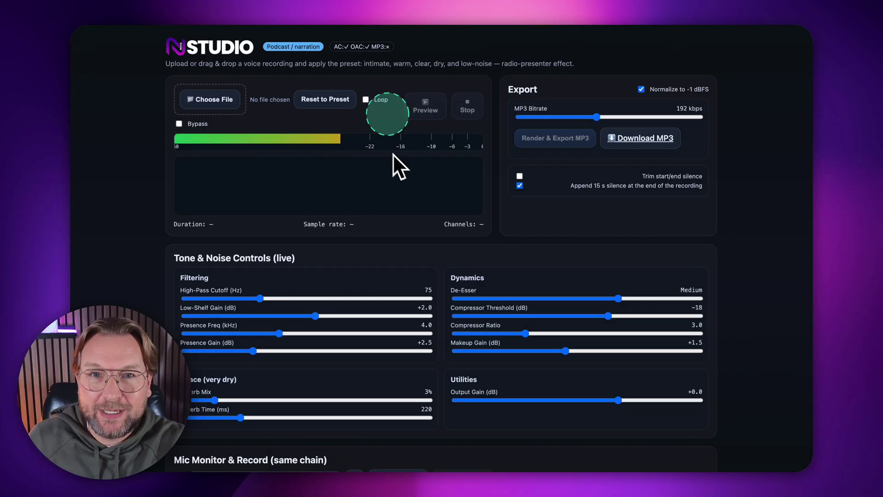
Step: Scroll through the N Studio voice presets page
{"action": "scroll", "coordinate": [436, 260], "scroll_direction": "down", "scroll_amount": 2}
{"action": "scroll", "coordinate": [437, 259], "scroll_direction": "down", "scroll_amount": 3}
{"action": "scroll", "coordinate": [339, 276], "scroll_direction": "up", "scroll_amount": 6}
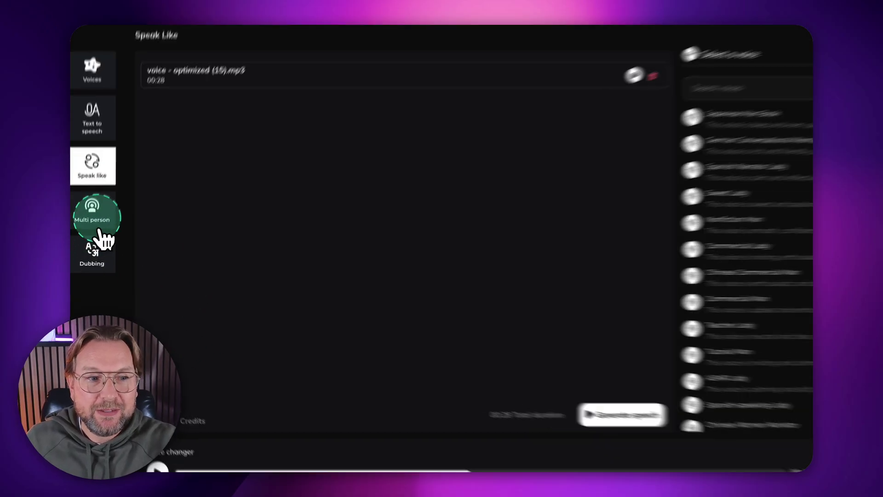
Step: Go to the Multi person page with Zephyr and Puck and start the first speaker's line
{"action": "left_click", "coordinate": [99, 234]}
{"action": "left_click", "coordinate": [230, 316]}
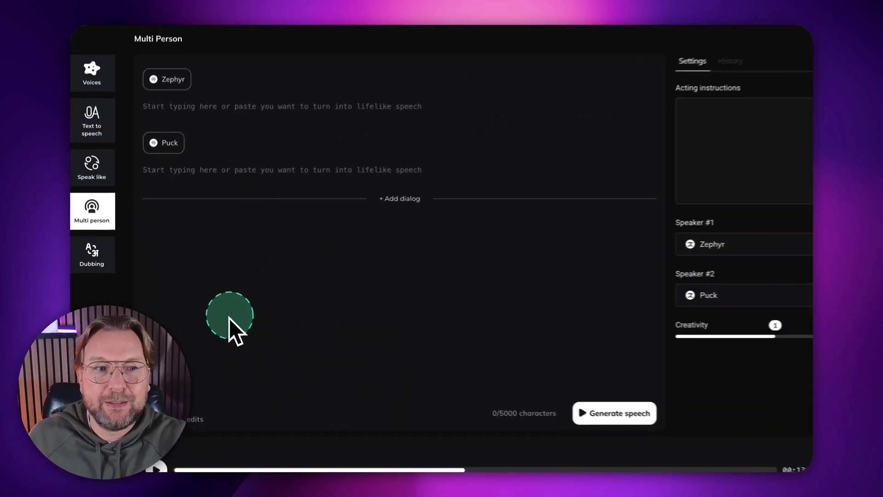
{"action": "left_click", "coordinate": [236, 125]}
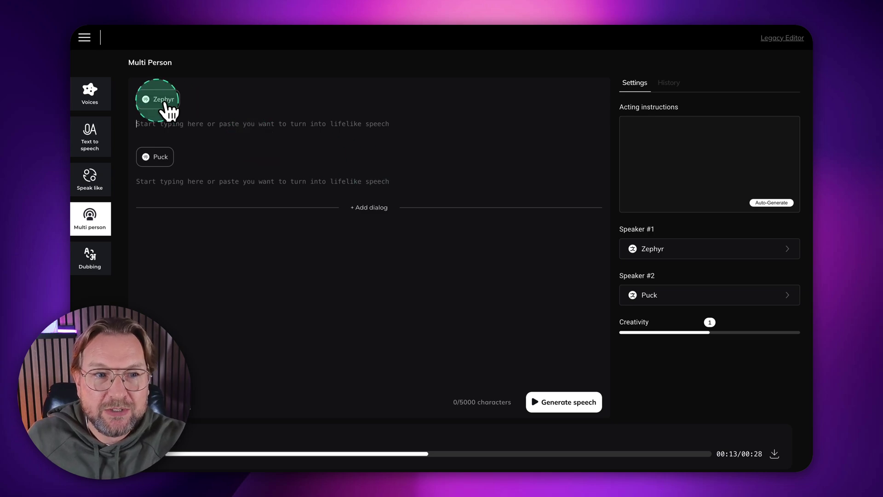
Step: Preview the Fenrir voice and assign it to Speaker 1
{"action": "left_click", "coordinate": [682, 252]}
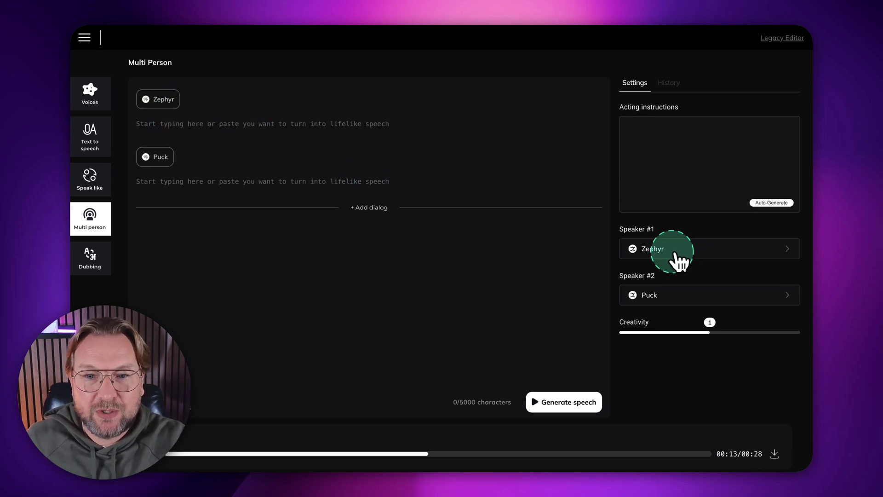
{"action": "left_click", "coordinate": [685, 159]}
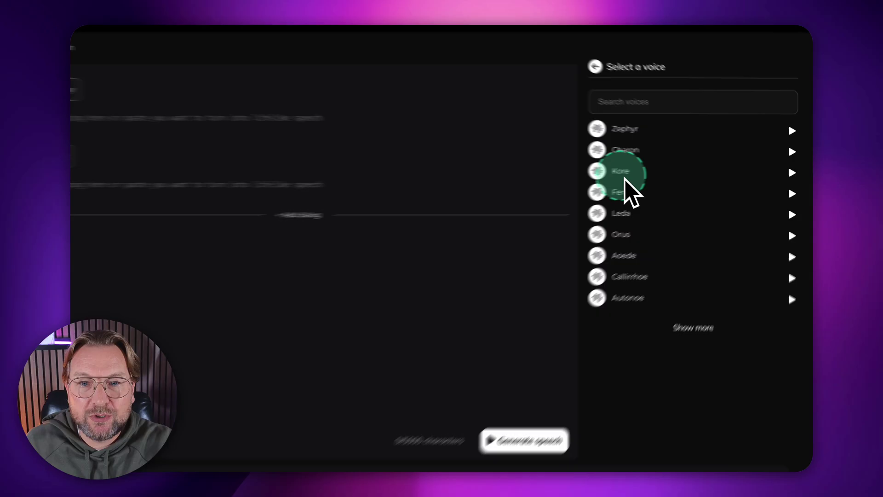
{"action": "left_click", "coordinate": [792, 194]}
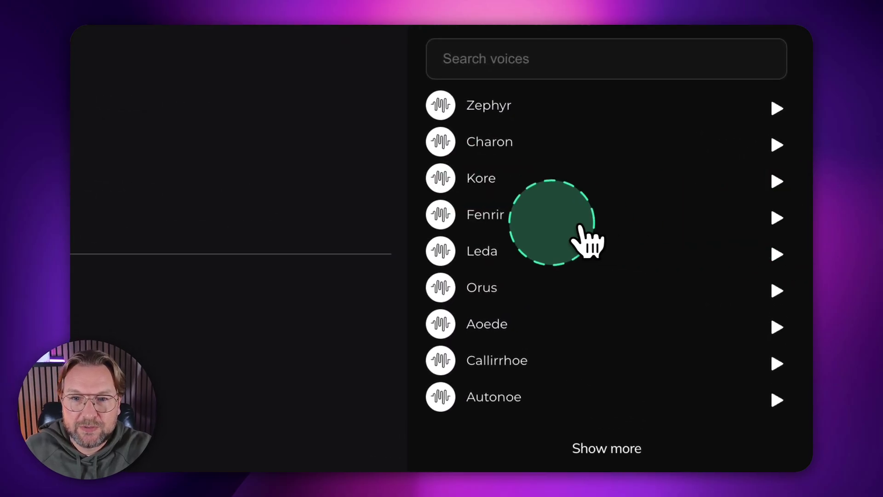
{"action": "left_click", "coordinate": [572, 225]}
Step: Preview the Leda and Orus voices, then assign Orus to Speaker 2
{"action": "scroll", "coordinate": [424, 315], "scroll_direction": "down", "scroll_amount": 2}
{"action": "left_click", "coordinate": [500, 333]}
{"action": "left_click", "coordinate": [777, 159]}
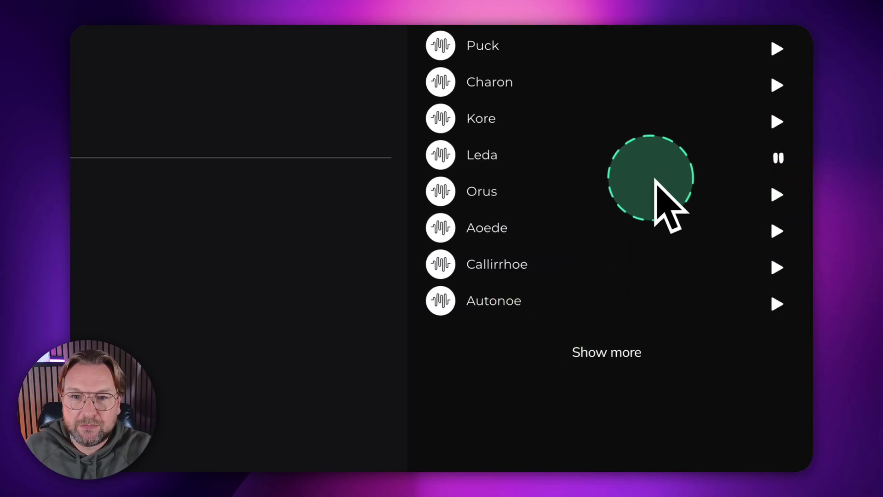
{"action": "left_click", "coordinate": [777, 195]}
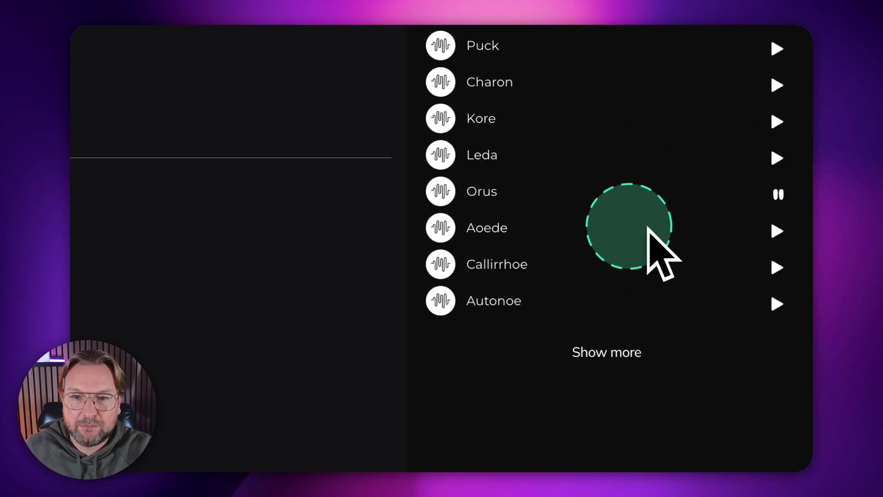
{"action": "left_click", "coordinate": [510, 198]}
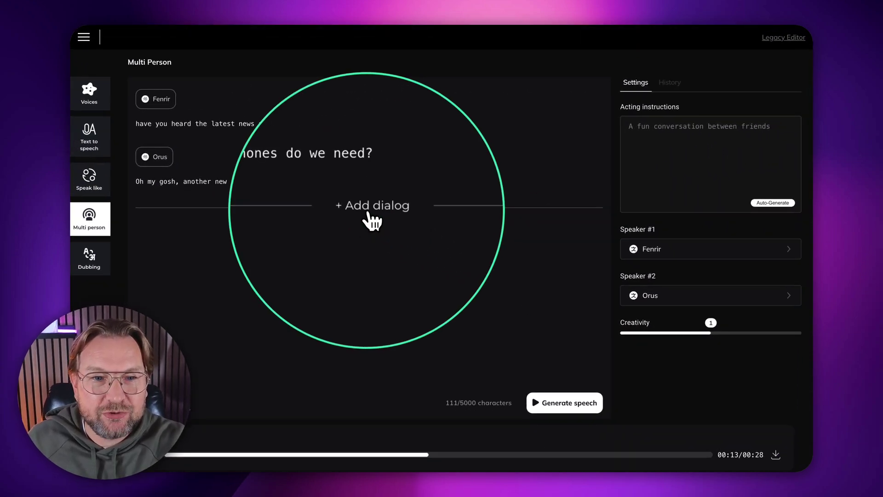
Step: Add and remove an extra empty dialogue line, then edit the conversation's acting instructions
{"action": "left_click", "coordinate": [374, 210]}
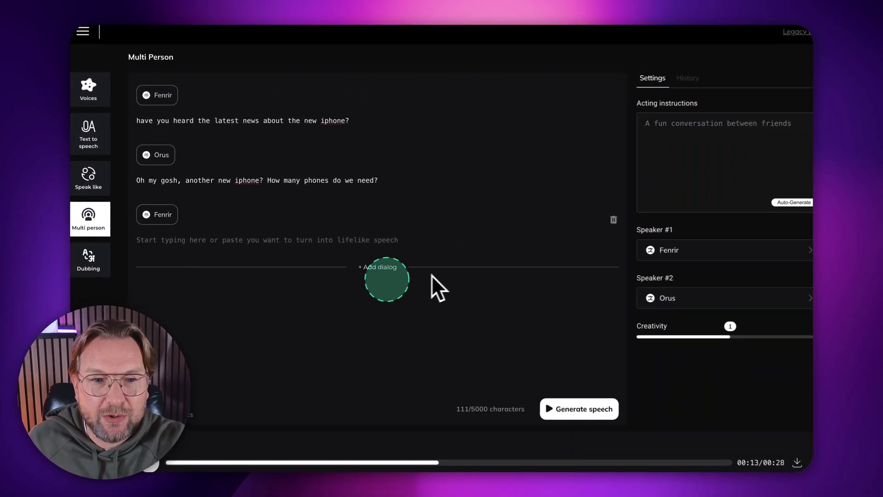
{"action": "left_click", "coordinate": [597, 220]}
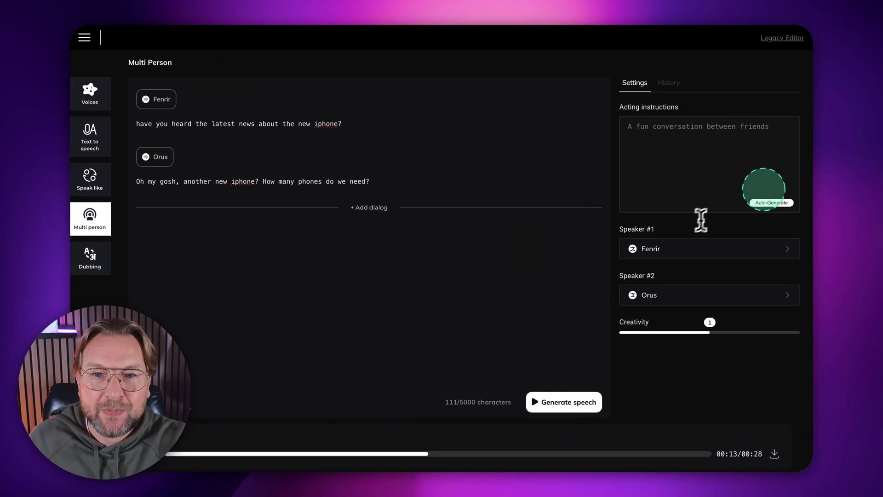
{"action": "left_click", "coordinate": [666, 143]}
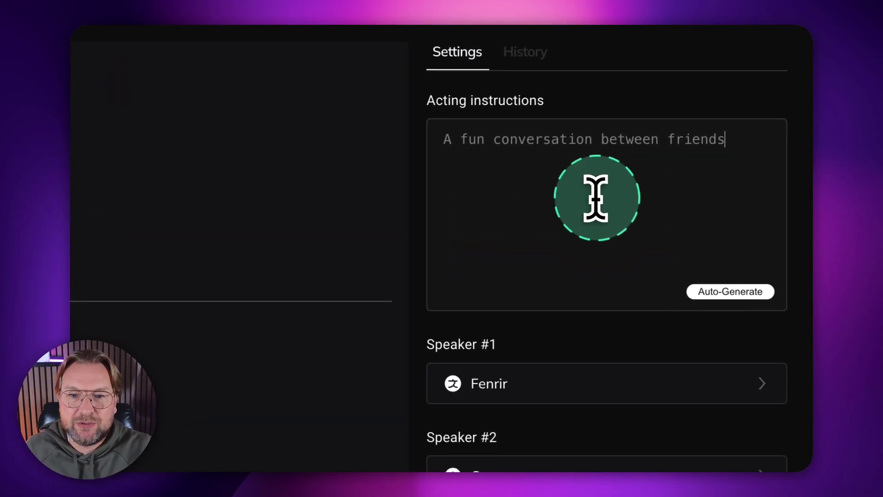
Step: Generate the 6-second conversation and add a third Fenrir line 'Yeah I agree, it's so....'
{"action": "left_click", "coordinate": [552, 411]}
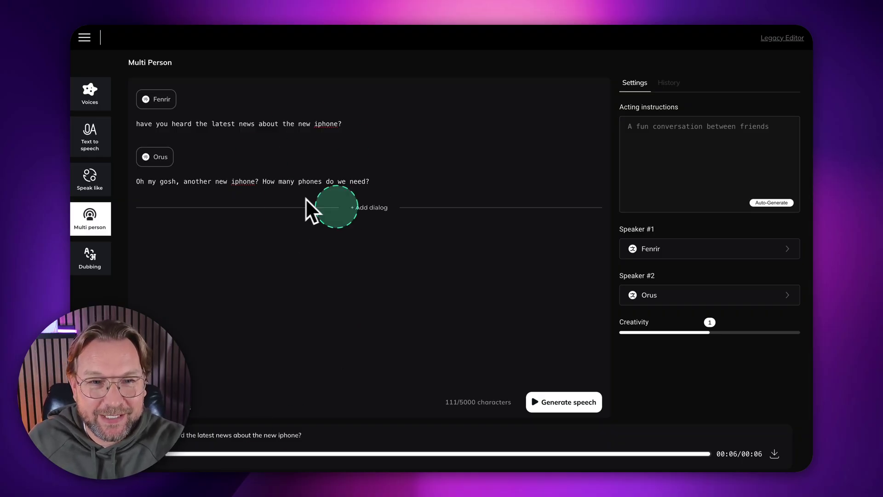
{"action": "left_click", "coordinate": [502, 216]}
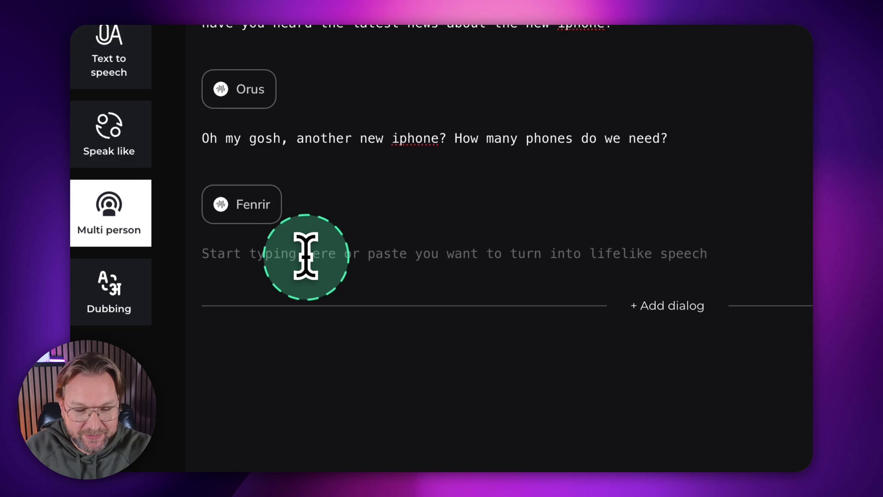
{"action": "type", "text": "Ye"}
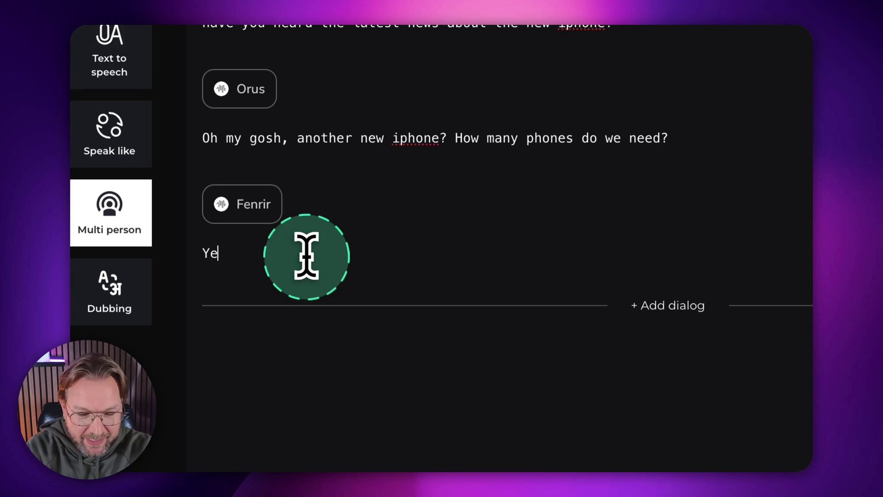
{"action": "type", "text": "ah I agree"}
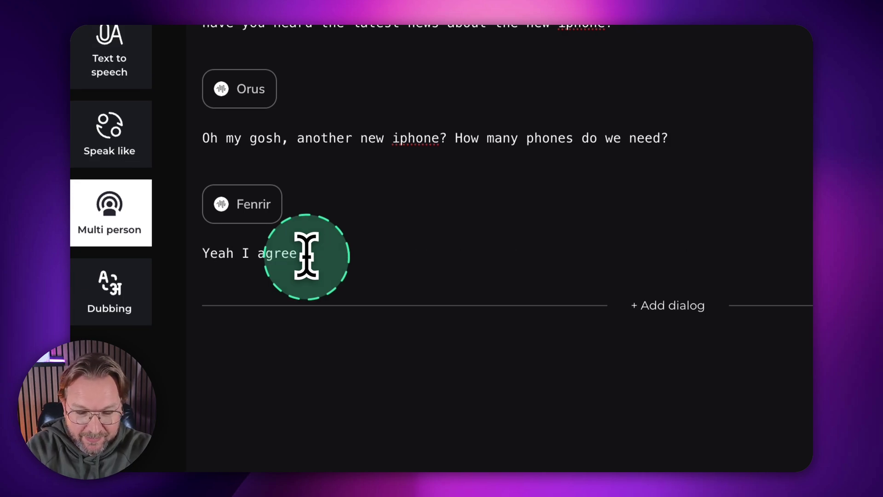
{"action": "type", "text": ", it's so...."}
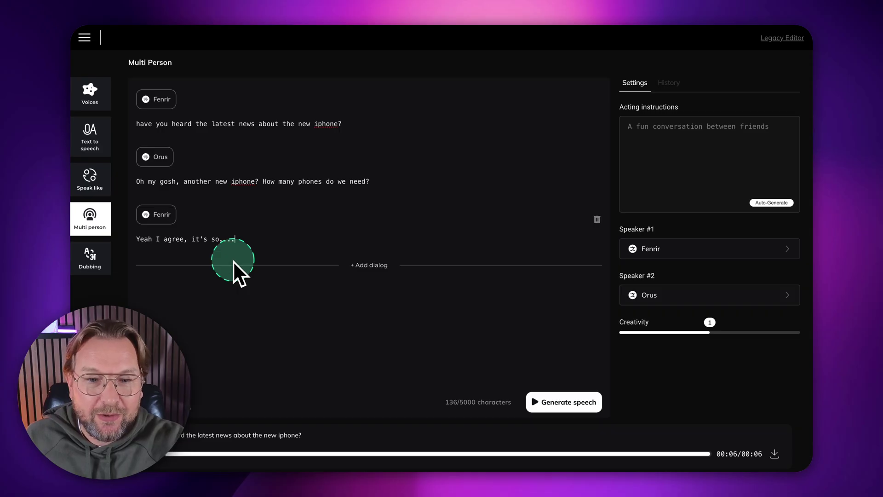
Step: On the Dubbing page, record a 15-second voice clip to dub into Spanish
{"action": "left_click", "coordinate": [96, 259]}
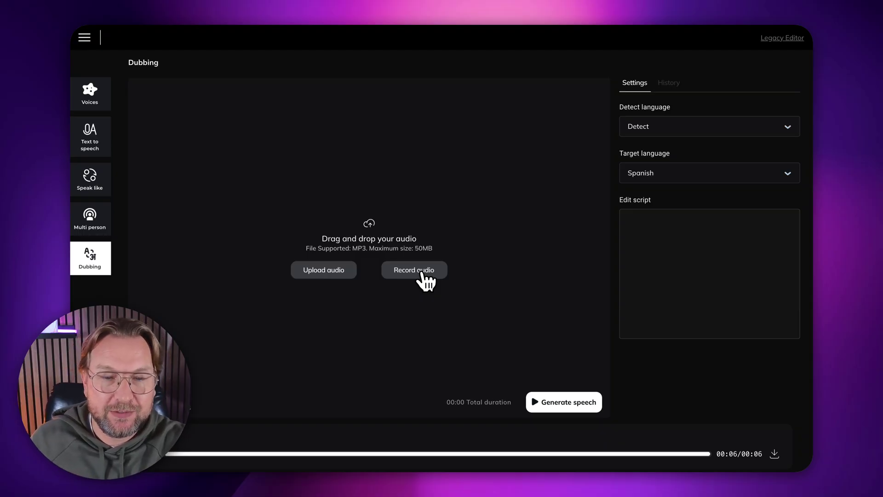
{"action": "left_click", "coordinate": [415, 271]}
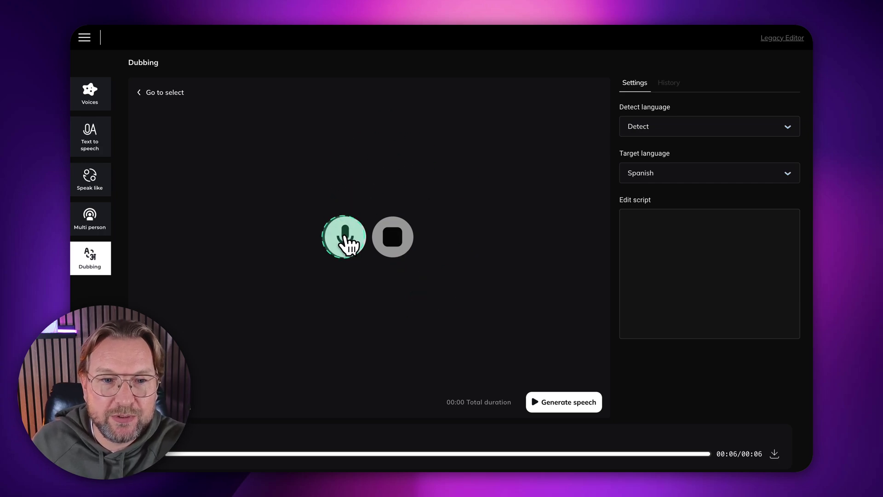
{"action": "left_click", "coordinate": [345, 239]}
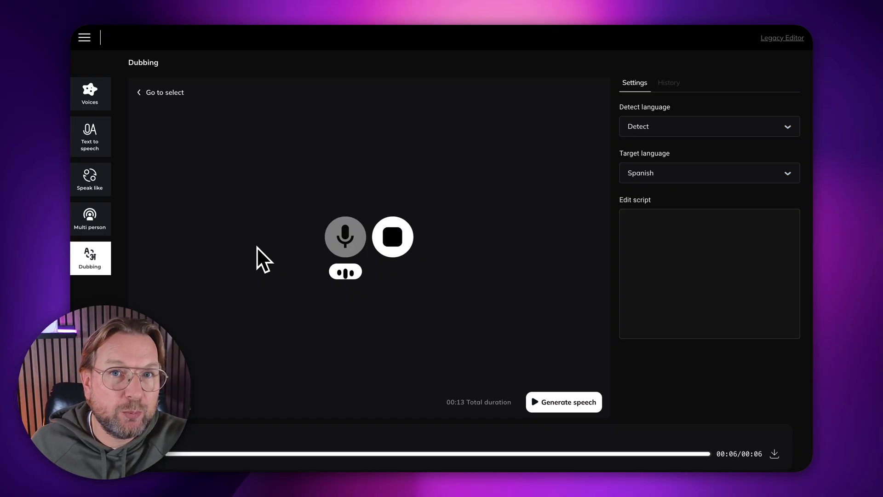
{"action": "left_click", "coordinate": [392, 236]}
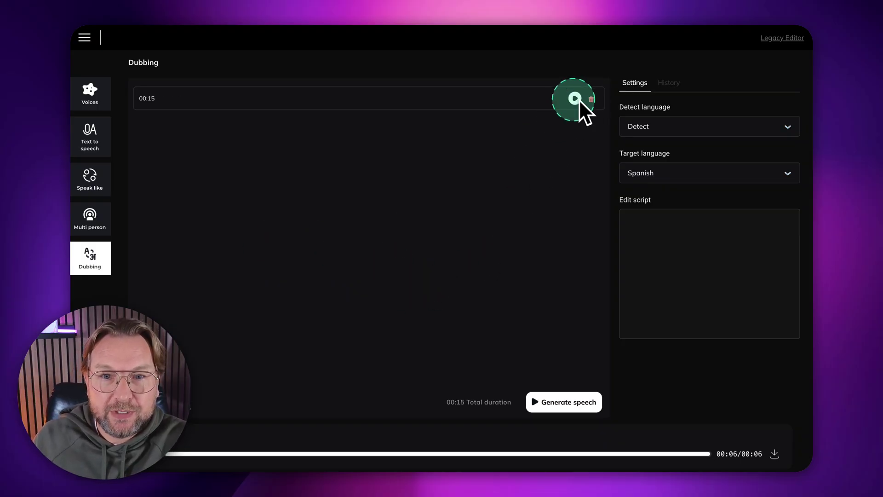
Step: Keep Spanish as the target language and generate the Spanish dub
{"action": "left_click", "coordinate": [683, 174]}
{"action": "scroll", "coordinate": [682, 221], "scroll_direction": "down", "scroll_amount": 1}
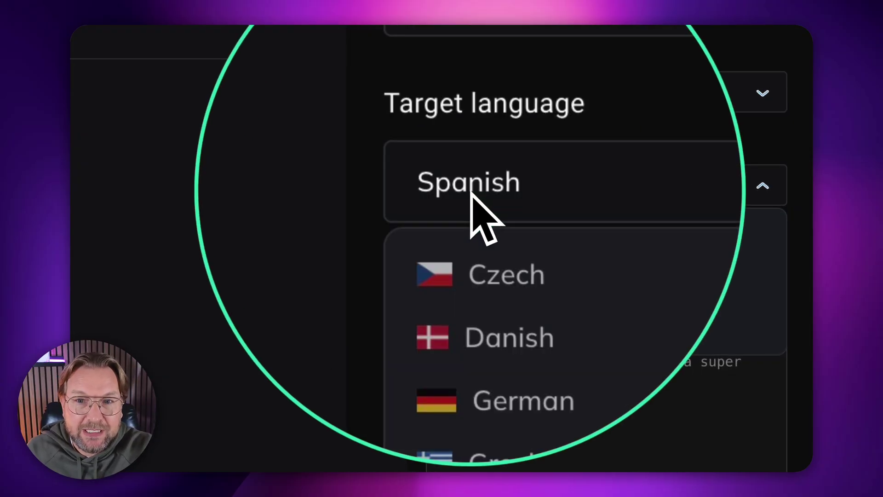
{"action": "left_click", "coordinate": [512, 156]}
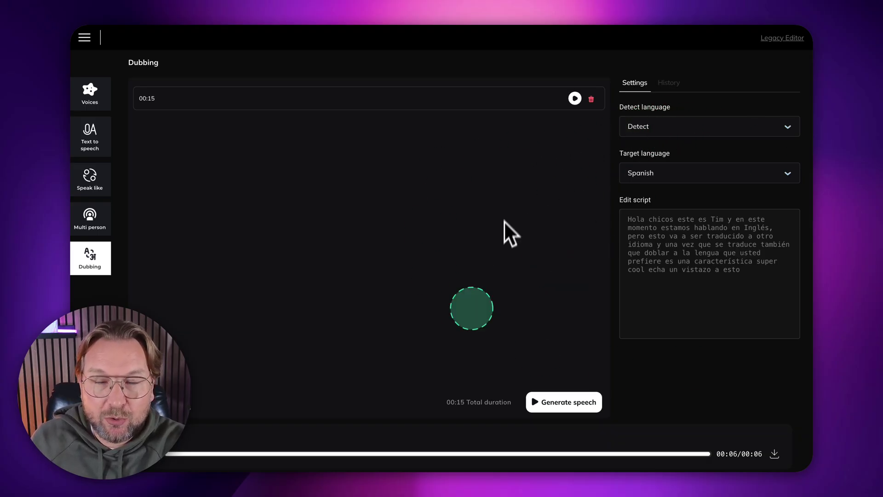
{"action": "left_click", "coordinate": [545, 402]}
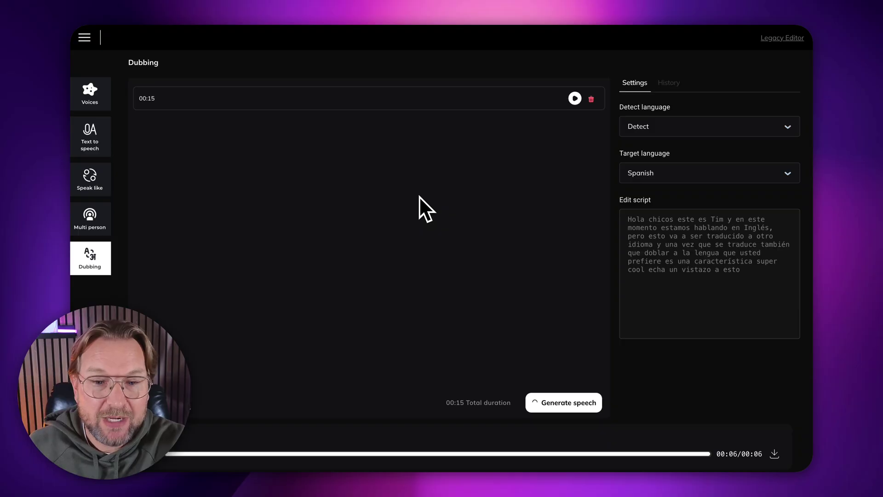
Step: Play back the 15-second Spanish dub with its translated script
{"action": "left_click", "coordinate": [419, 198]}
{"action": "left_click", "coordinate": [149, 455]}
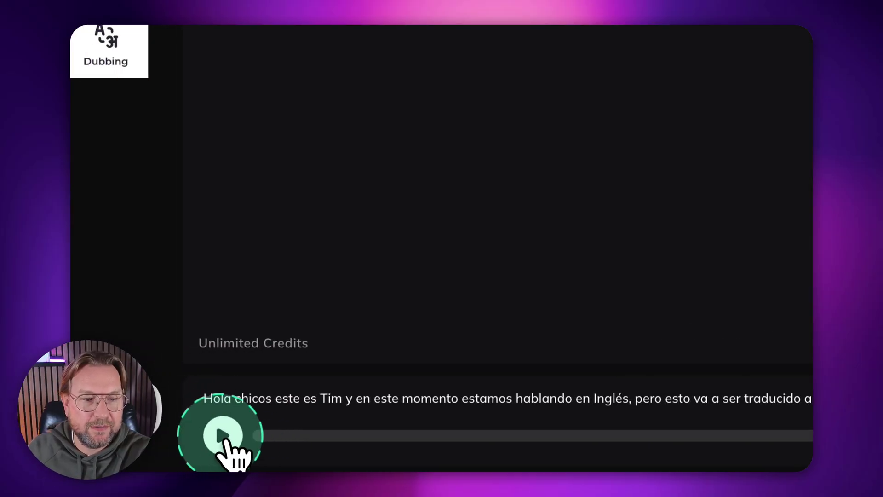
{"action": "left_click", "coordinate": [230, 316]}
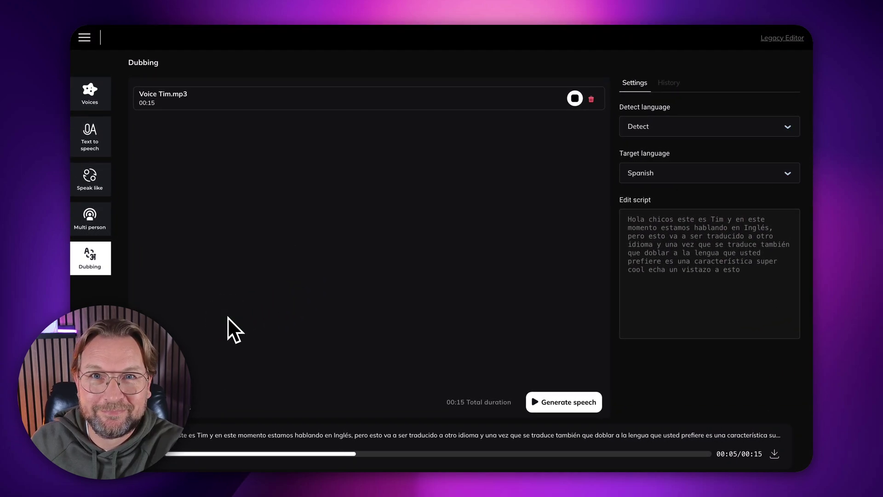
{"action": "mouse_move", "coordinate": [227, 316]}
{"action": "left_mouse_down"}
{"action": "mouse_move", "coordinate": [305, 383]}
{"action": "mouse_move", "coordinate": [403, 394]}
{"action": "left_mouse_up"}
{"action": "left_click_drag", "start_coordinate": [434, 456], "coordinate": [442, 478]}
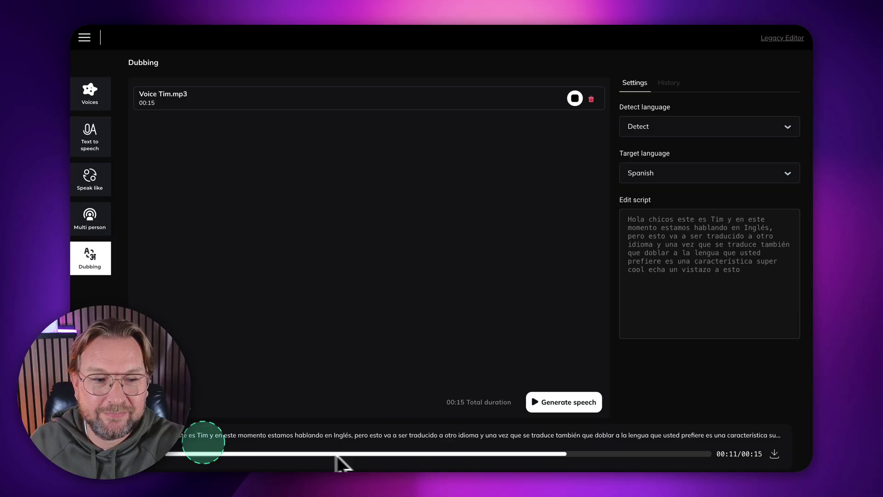
{"action": "left_click_drag", "start_coordinate": [291, 302], "coordinate": [271, 324]}
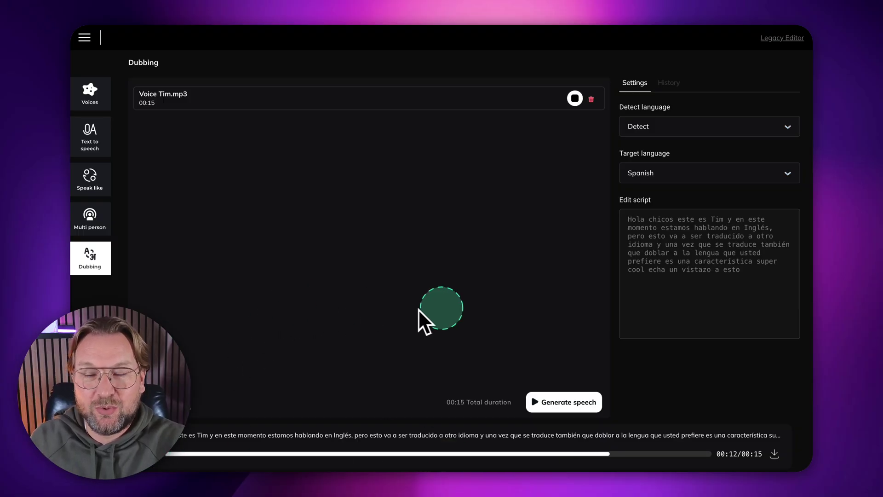
Step: Switch the target language to German, generate the 12-second German dub, and play it
{"action": "left_click", "coordinate": [676, 172]}
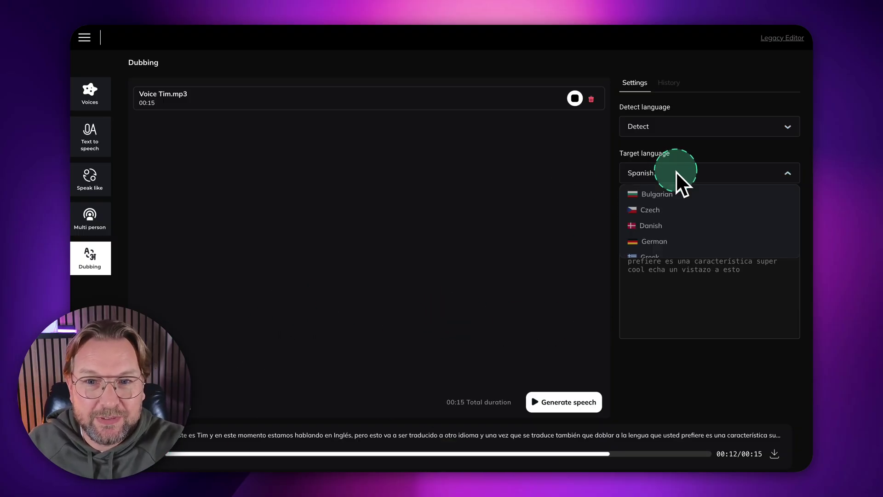
{"action": "left_click", "coordinate": [653, 242]}
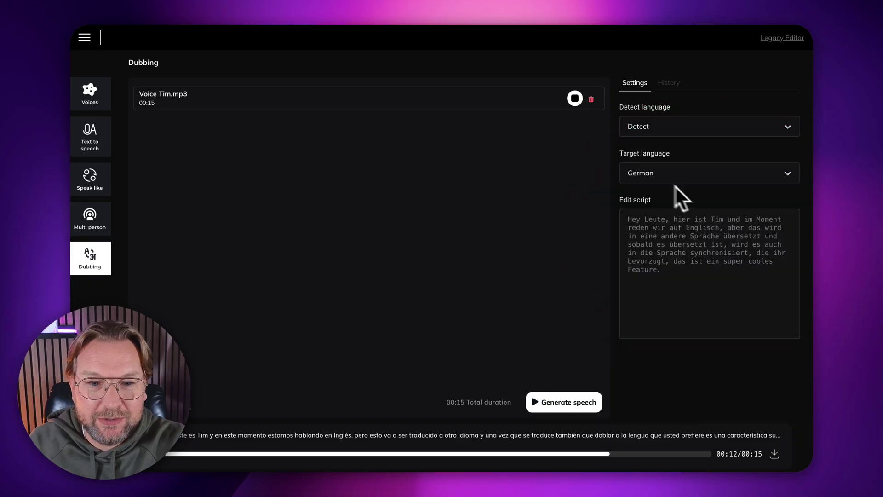
{"action": "left_click", "coordinate": [539, 402]}
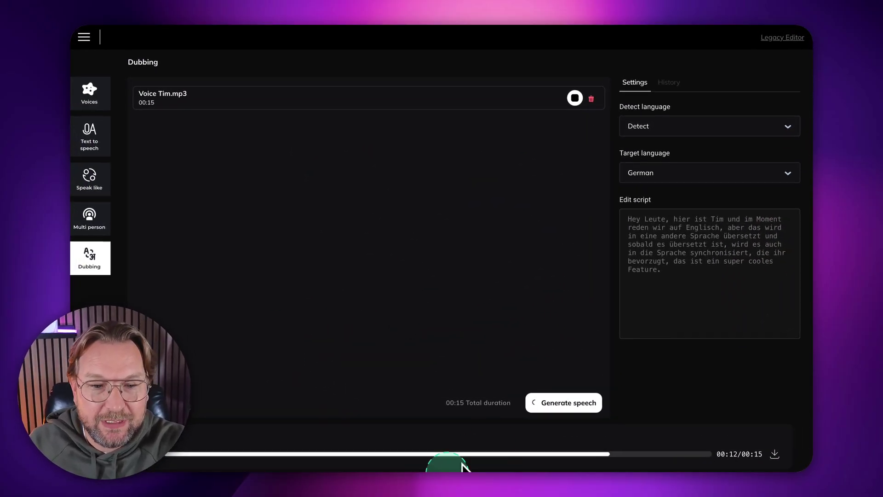
{"action": "left_click", "coordinate": [148, 454]}
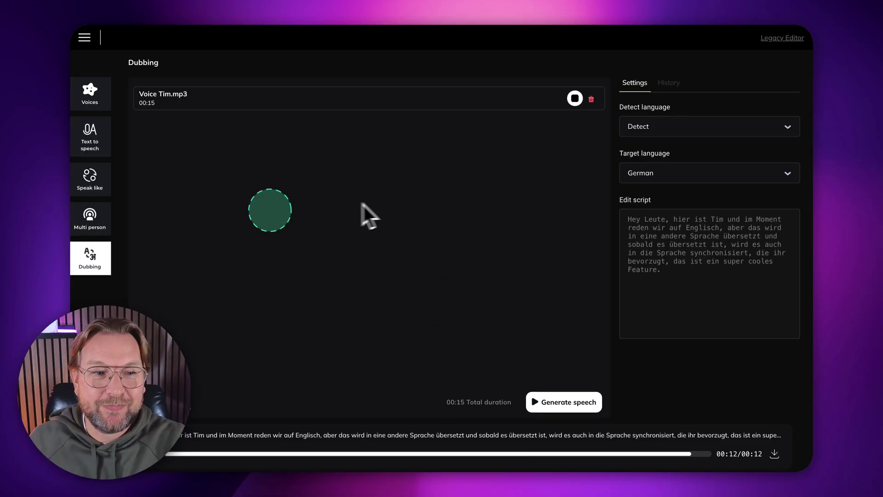
Step: Look at the Voices library and its Create or design a voice options
{"action": "left_click", "coordinate": [95, 102]}
{"action": "left_click", "coordinate": [750, 119]}
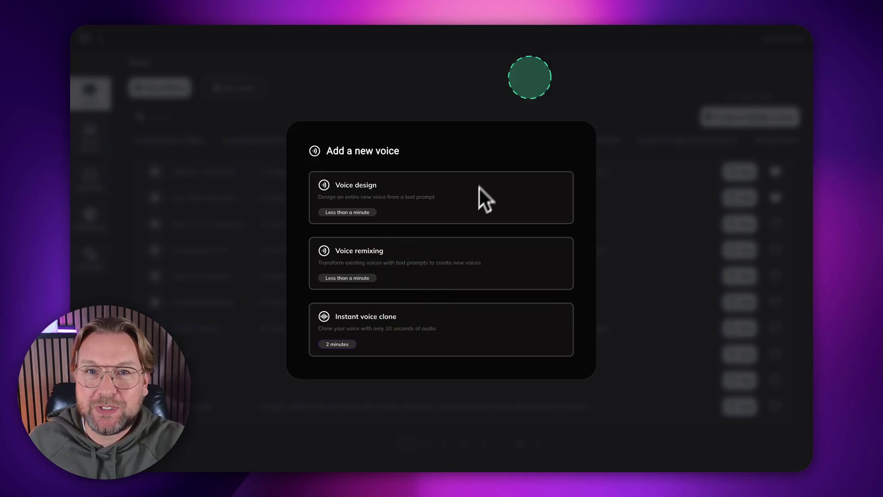
{"action": "left_click", "coordinate": [520, 54]}
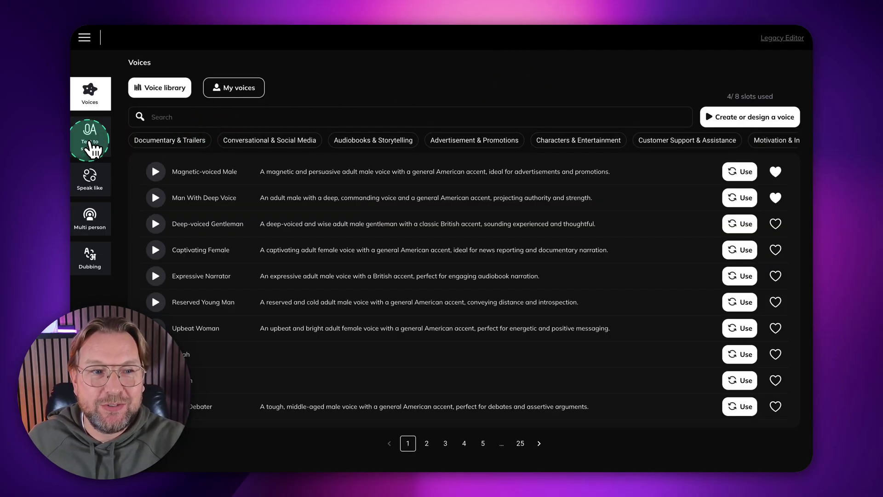
Step: Review the Text to speech language booster, emotion and voice options
{"action": "left_click", "coordinate": [95, 142]}
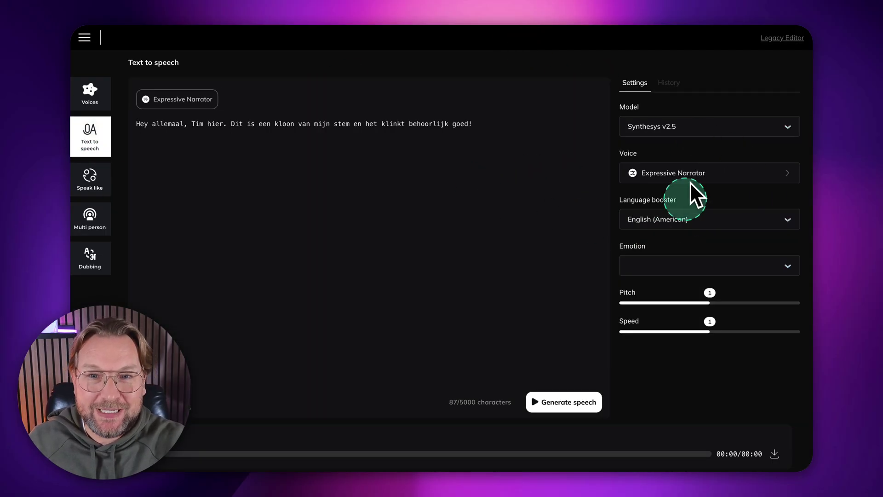
{"action": "left_click", "coordinate": [669, 222]}
{"action": "left_click", "coordinate": [673, 263]}
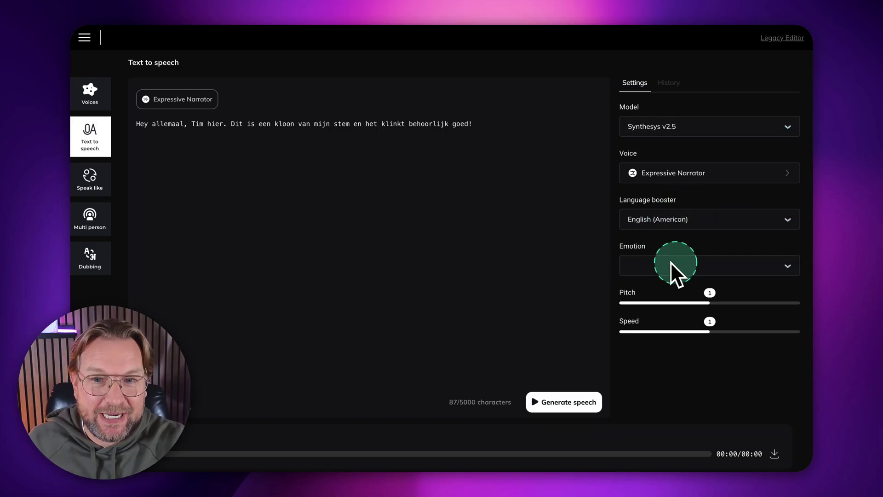
{"action": "left_click", "coordinate": [686, 265]}
{"action": "left_click", "coordinate": [686, 180]}
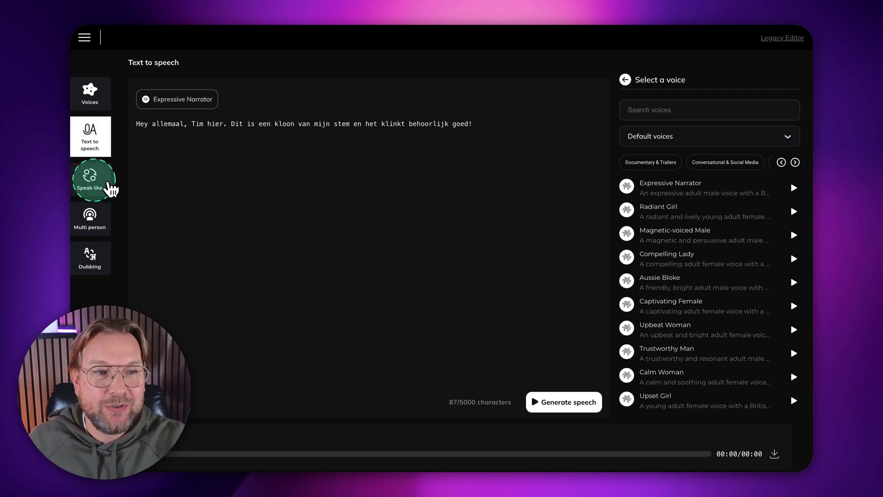
Step: Visit Speak like and Multi person, ending on the cleared Dubbing page
{"action": "left_click", "coordinate": [101, 185]}
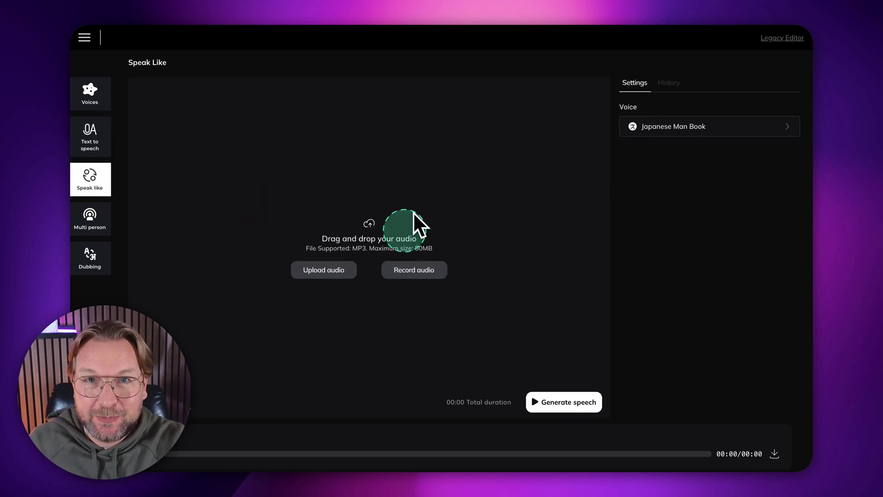
{"action": "left_click", "coordinate": [92, 221]}
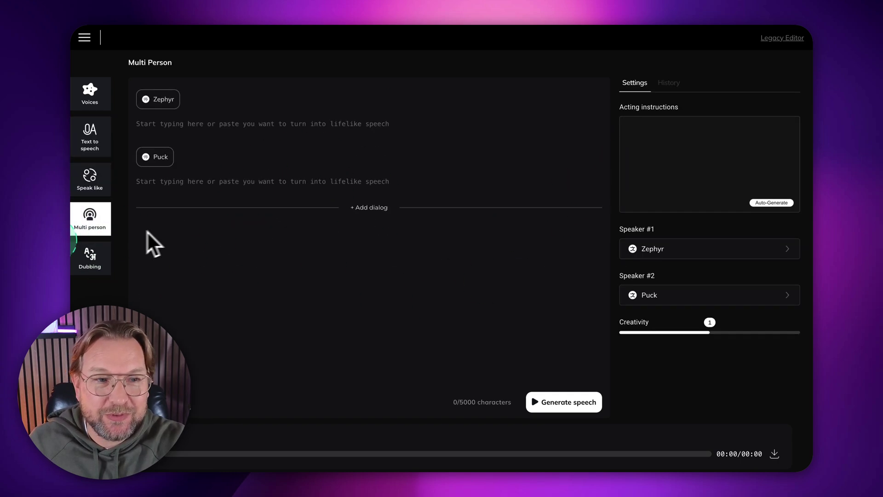
{"action": "left_click", "coordinate": [88, 272]}
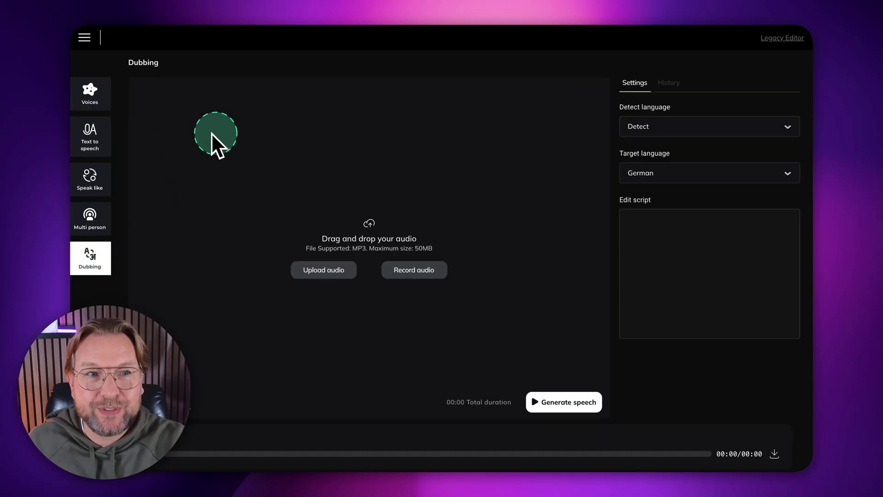